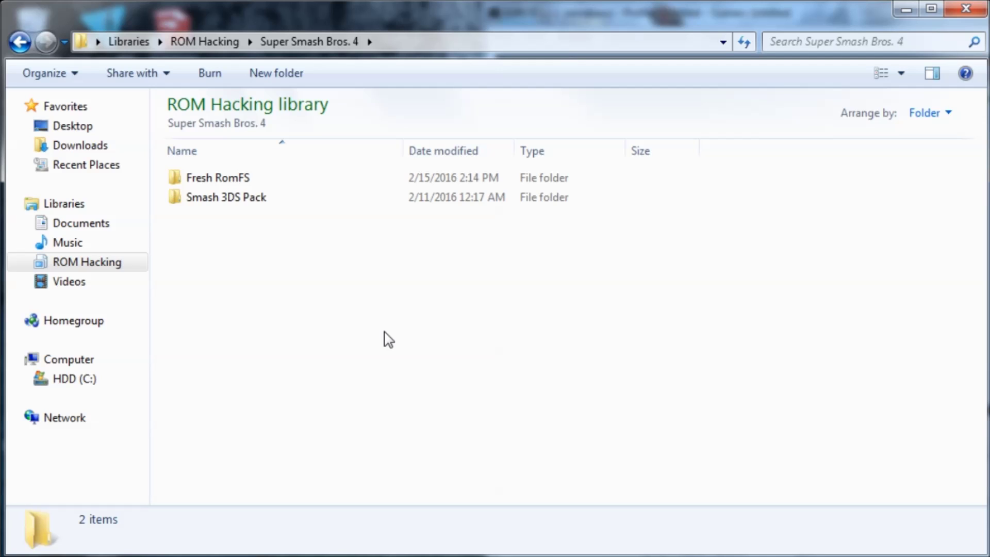
# Examine the dt file in the Fresh RomFS folder, then return to the Super Smash Bros. 4 folder.
pyautogui.doubleClick(309, 184)
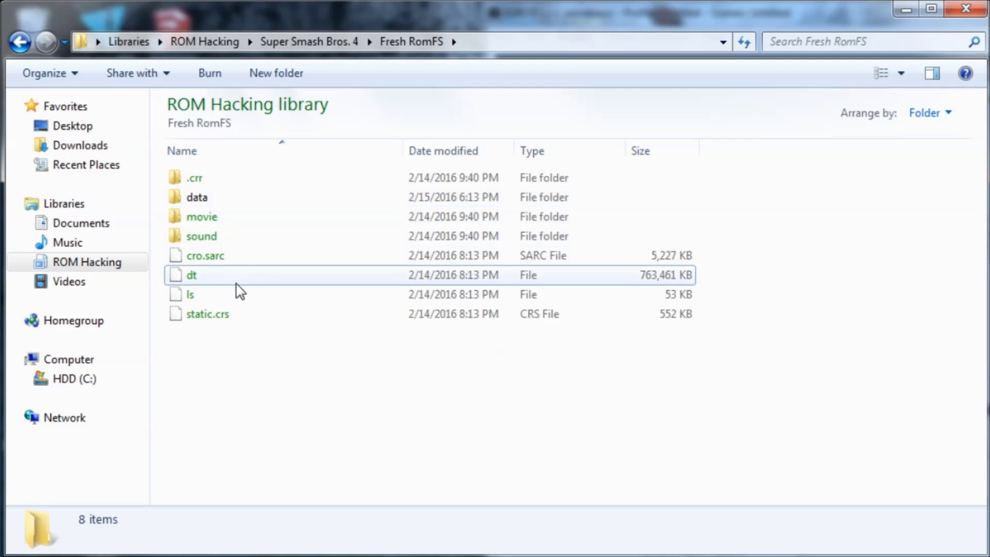
pyautogui.click(337, 281)
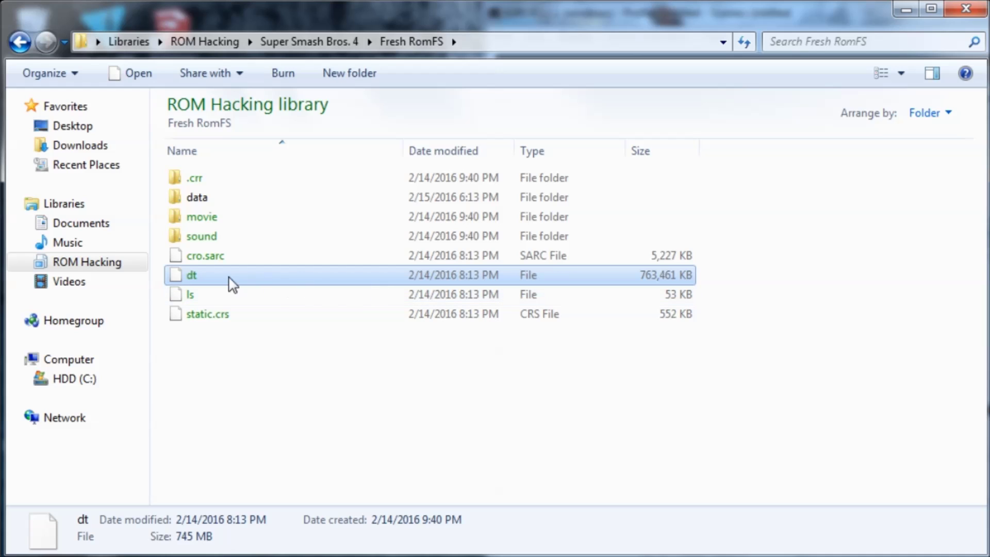
pyautogui.click(211, 284)
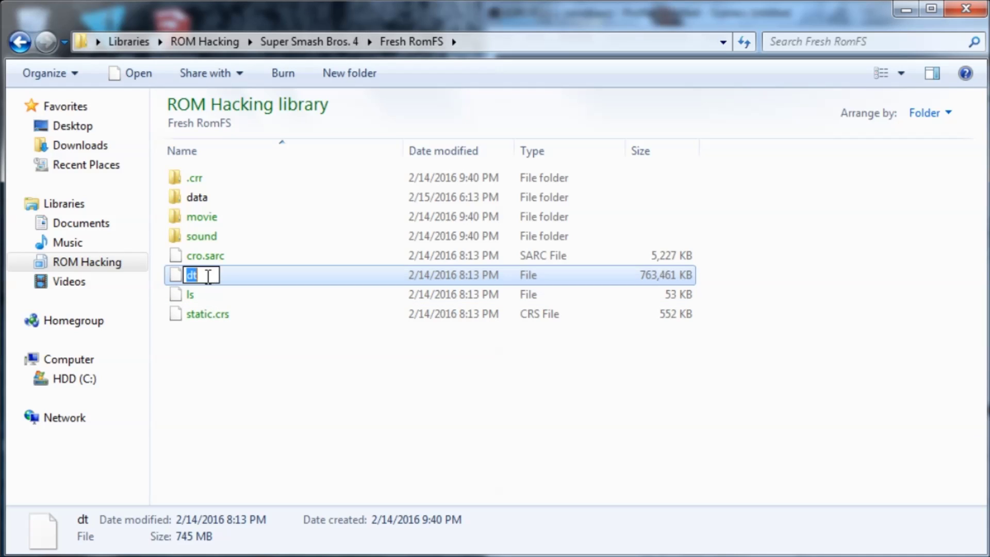
pyautogui.click(223, 361)
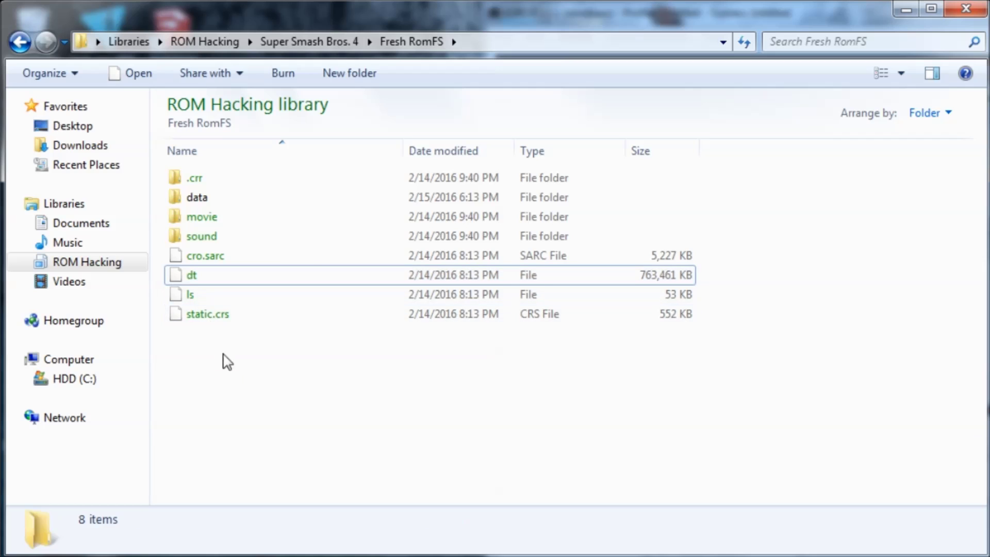
pyautogui.click(223, 280)
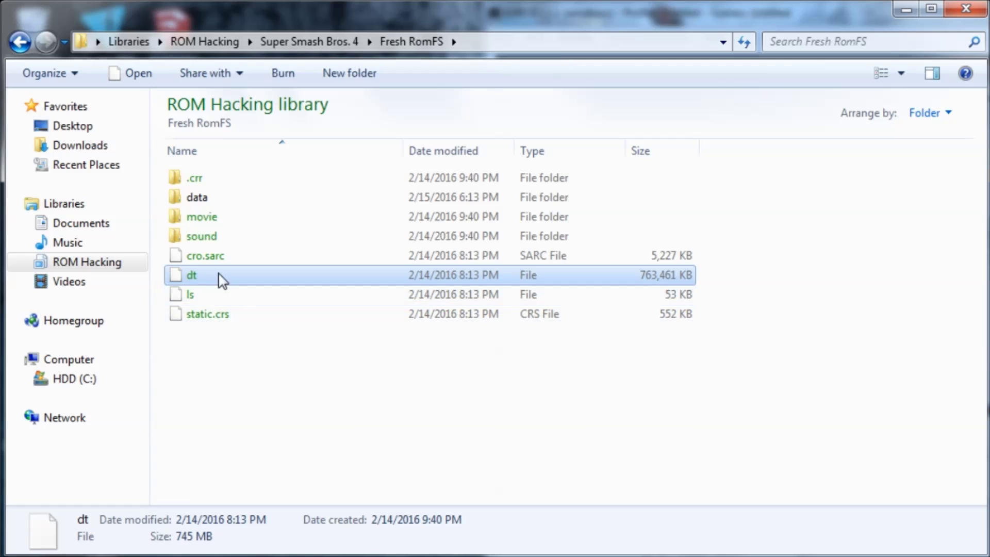
pyautogui.click(326, 42)
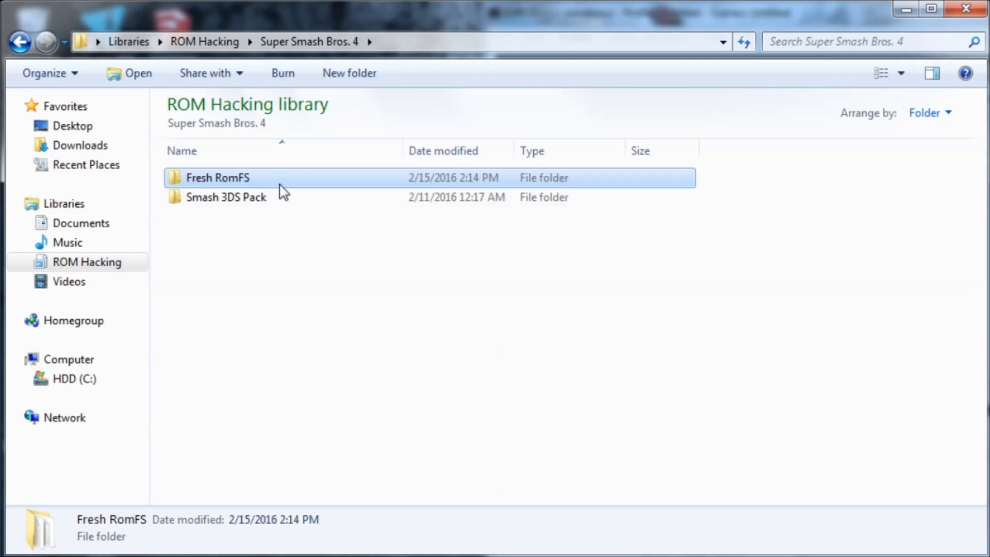
pyautogui.doubleClick(280, 183)
pyautogui.click(265, 277)
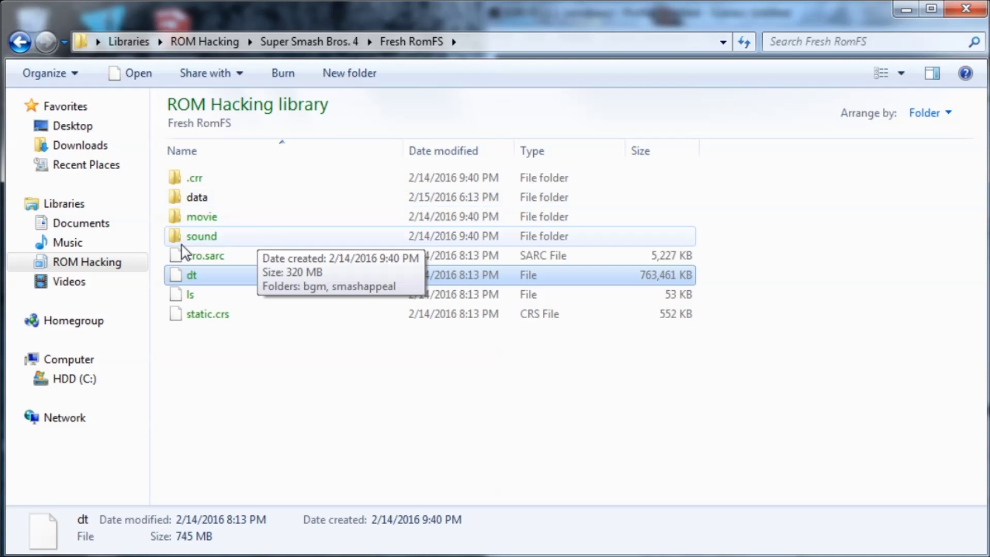
pyautogui.click(332, 40)
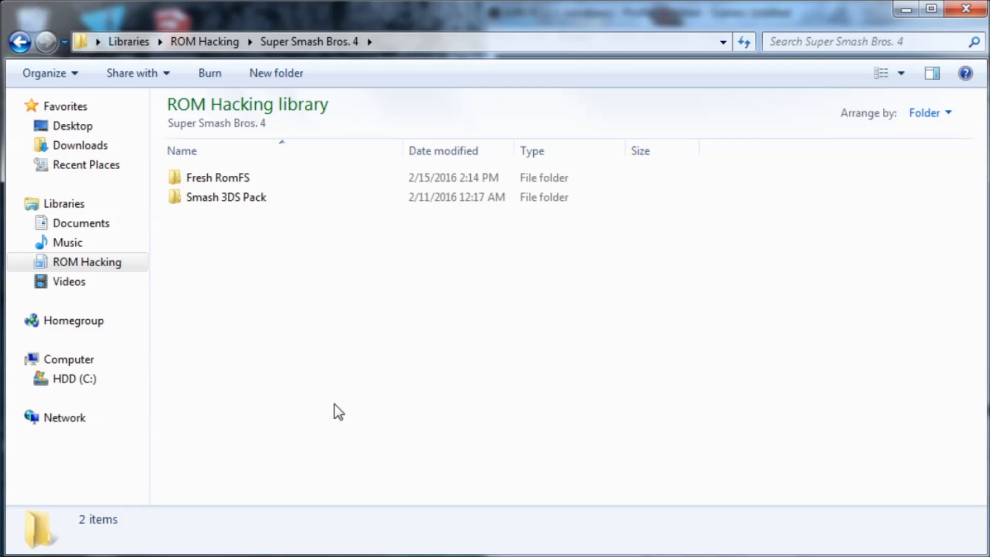
# Look through the extracted folders in Fresh RomFS, including the contents of movie and data.
pyautogui.doubleClick(313, 181)
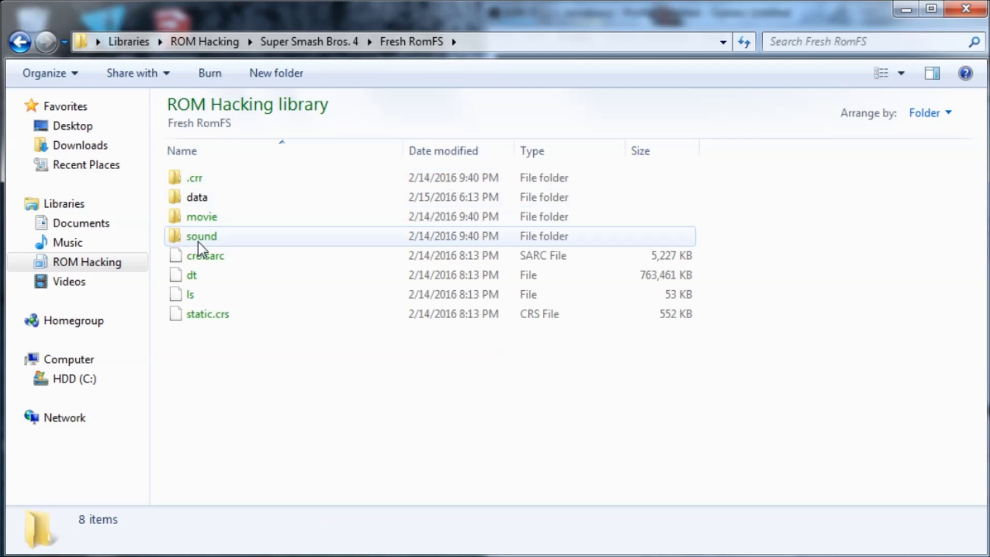
pyautogui.moveTo(161, 175); pyautogui.dragTo(216, 241)
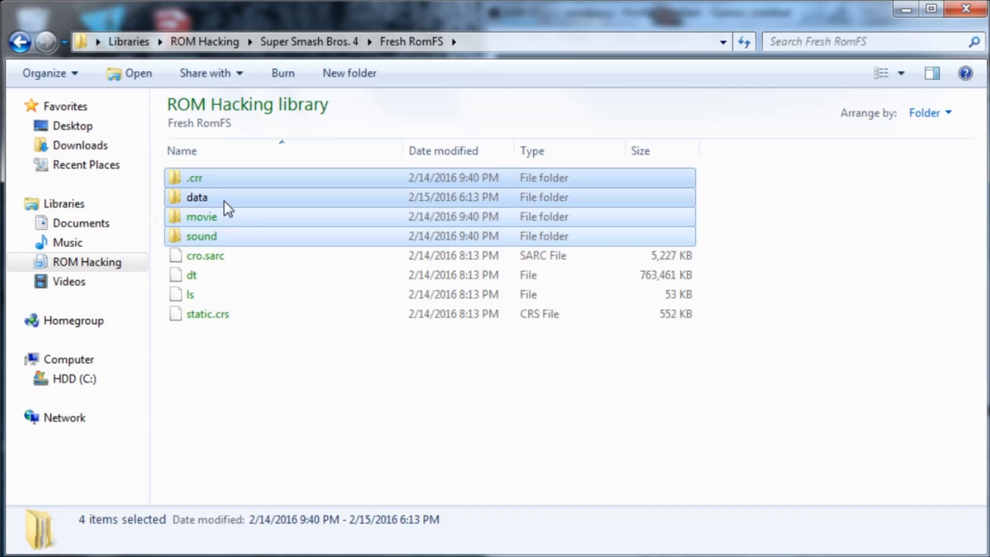
pyautogui.click(217, 202)
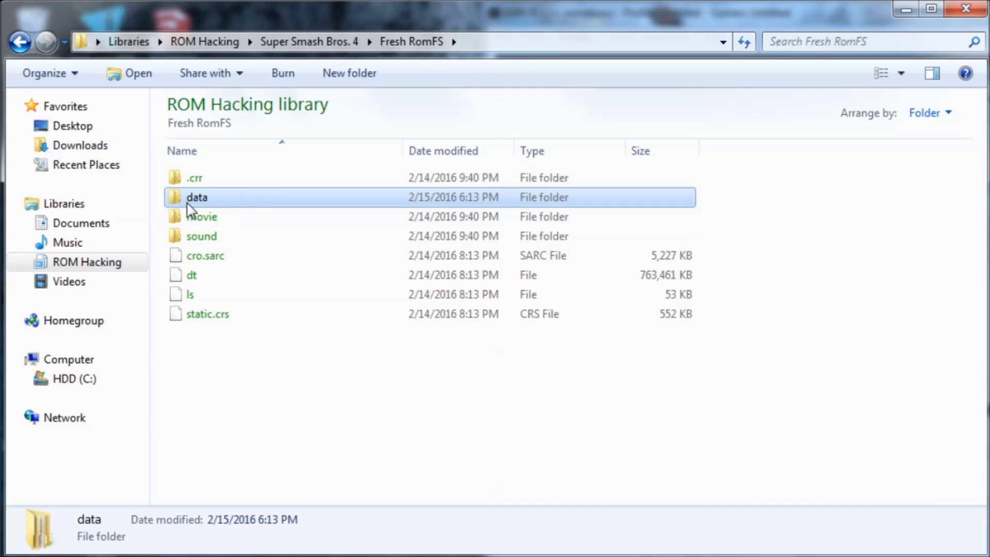
pyautogui.doubleClick(242, 216)
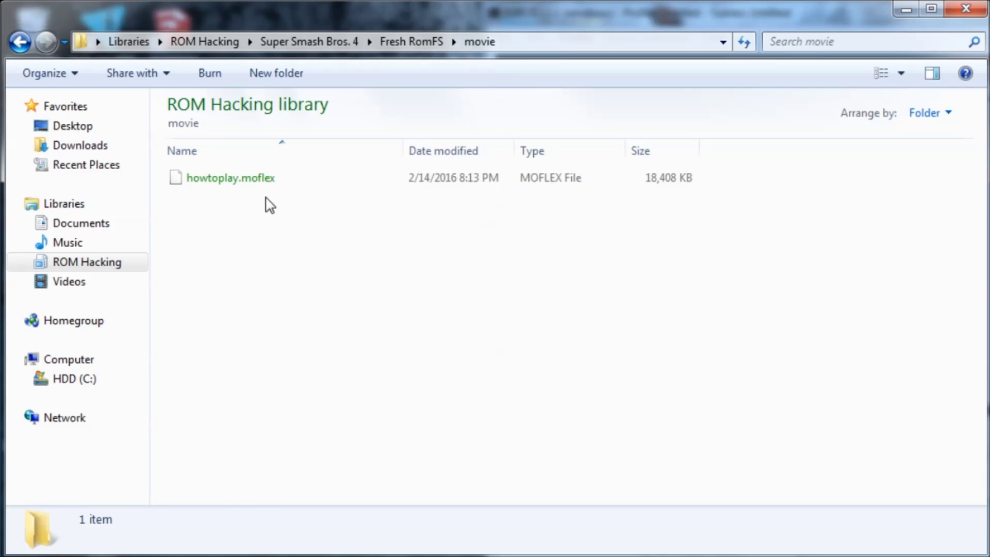
pyautogui.press('BackSpace')
pyautogui.doubleClick(243, 200)
pyautogui.moveTo(164, 174); pyautogui.dragTo(274, 246)
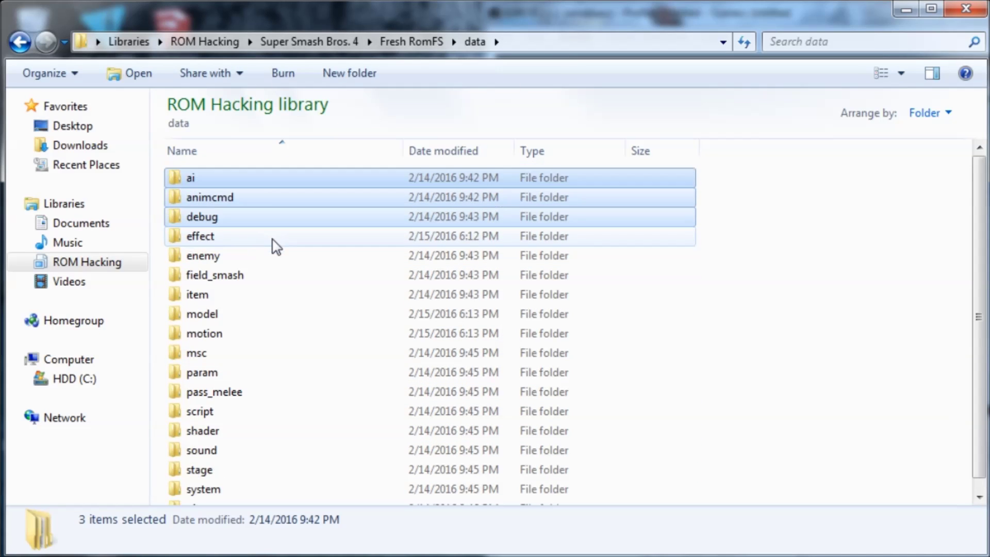
pyautogui.click(272, 238)
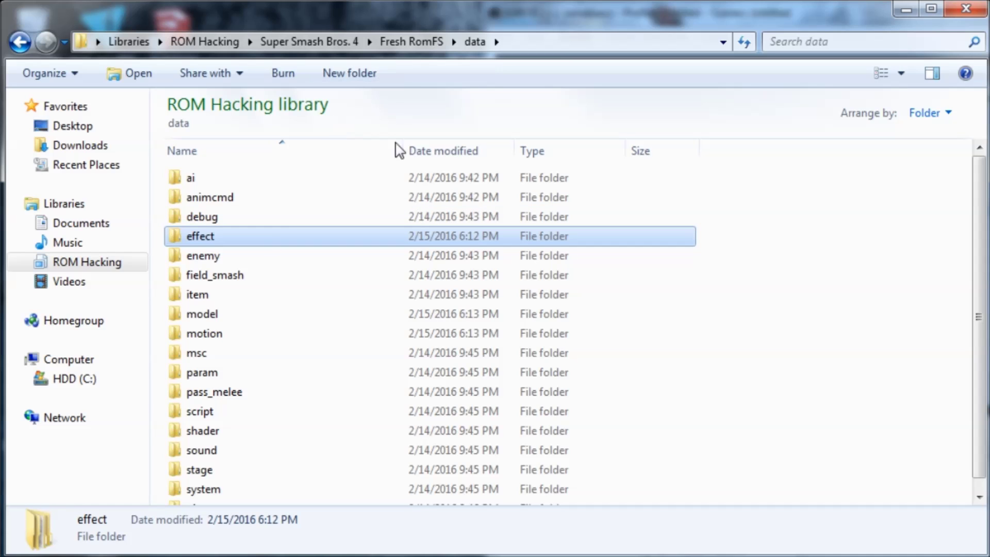
pyautogui.scroll(-1, 305, 351)
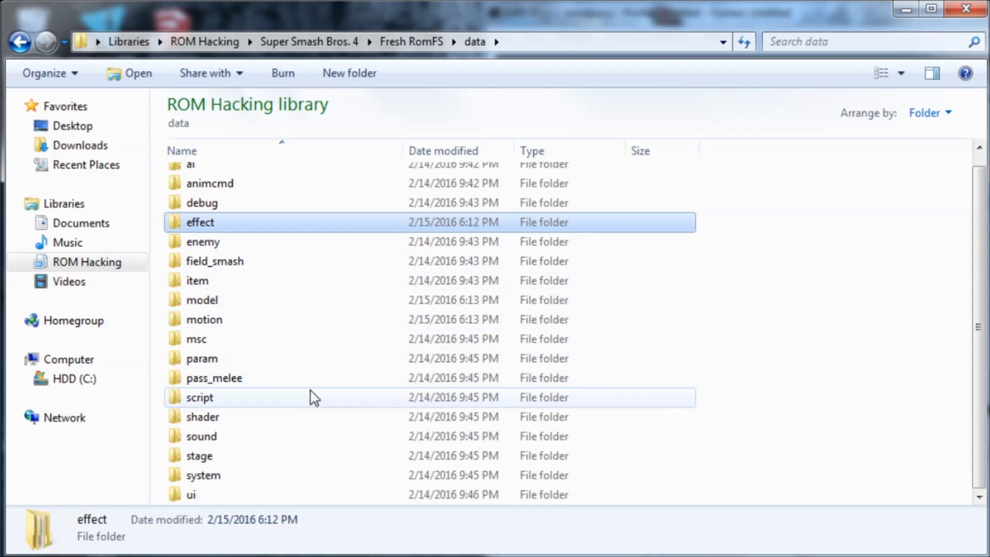
pyautogui.click(296, 42)
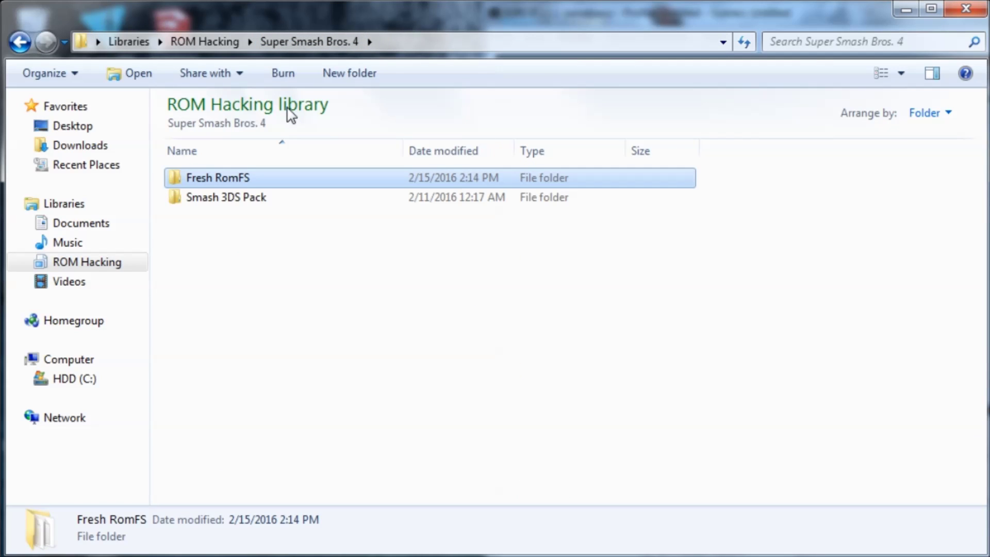
# Launch Ohana3DS from the Smash 3DS Pack folder and continue past its splash screen.
pyautogui.click(288, 201)
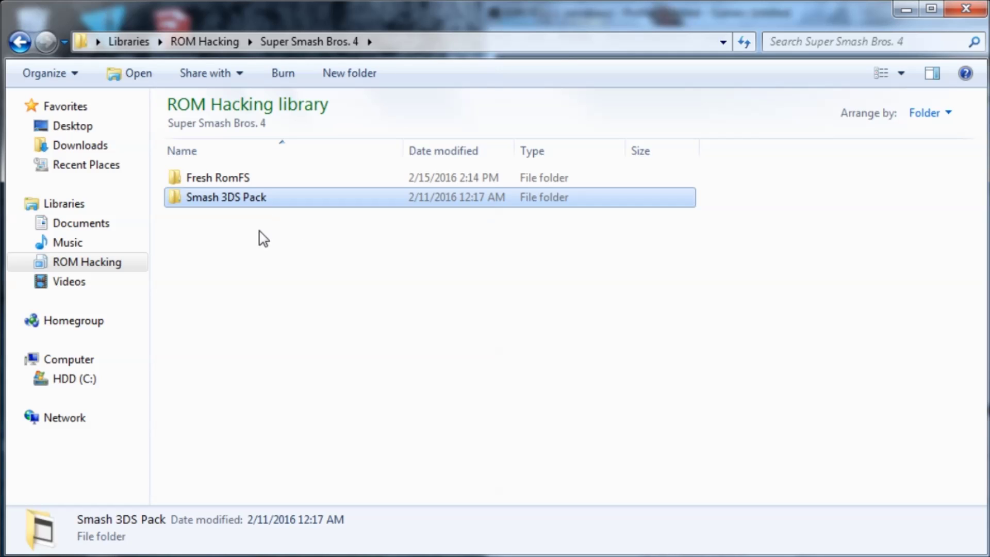
pyautogui.doubleClick(281, 205)
pyautogui.moveTo(260, 240)
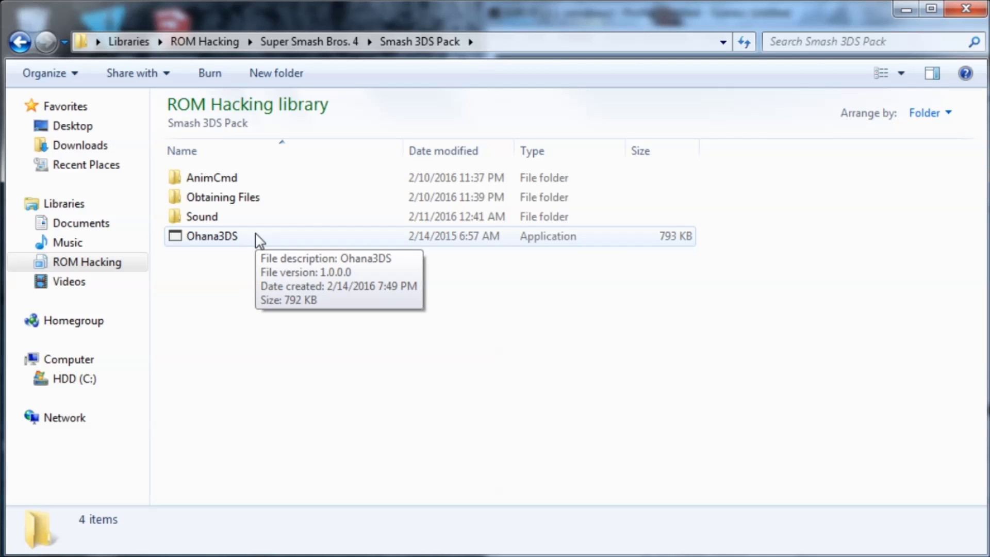
pyautogui.doubleClick(256, 236)
pyautogui.moveTo(467, 74); pyautogui.dragTo(358, 17)
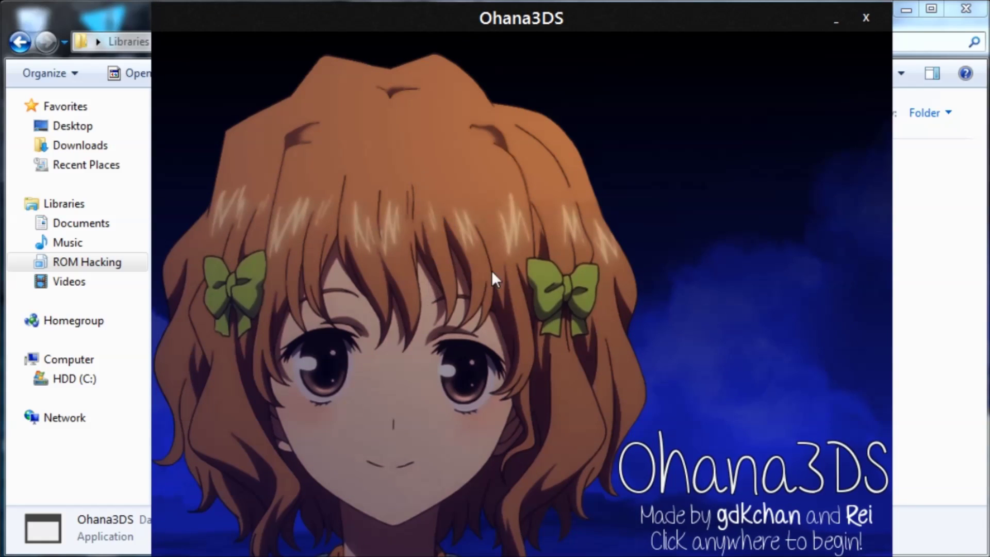
pyautogui.click(569, 286)
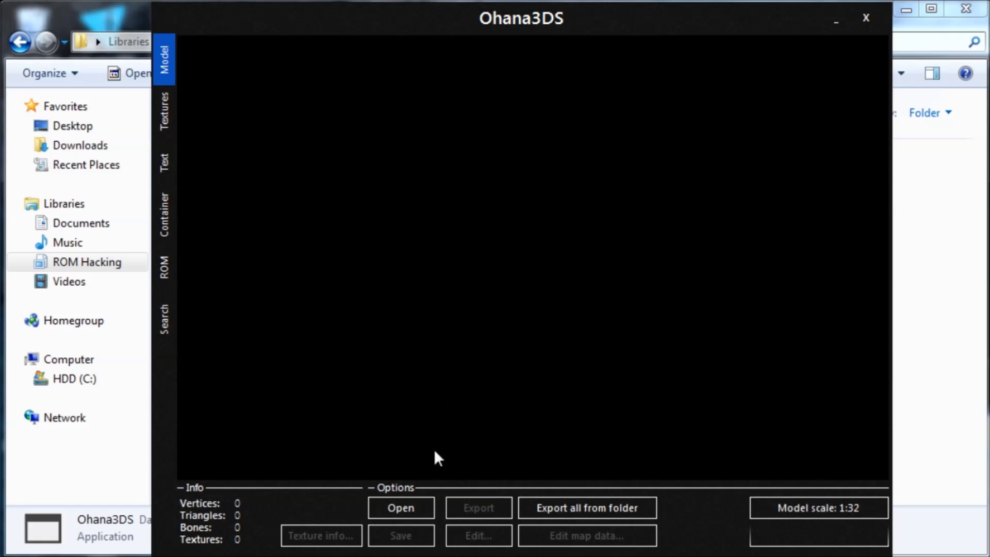
# Start opening a BCH model and browse to the data folder inside Fresh RomFS.
pyautogui.click(406, 505)
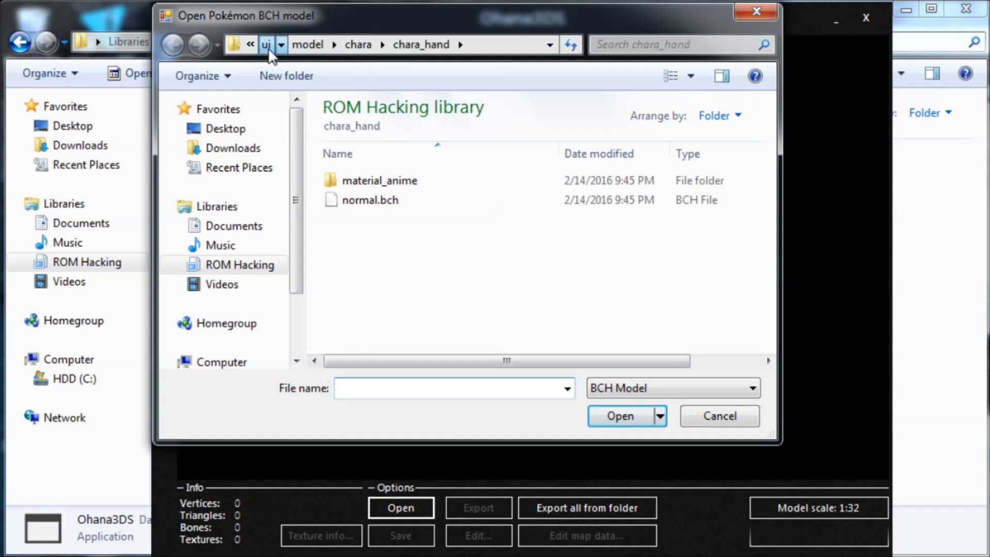
pyautogui.click(268, 49)
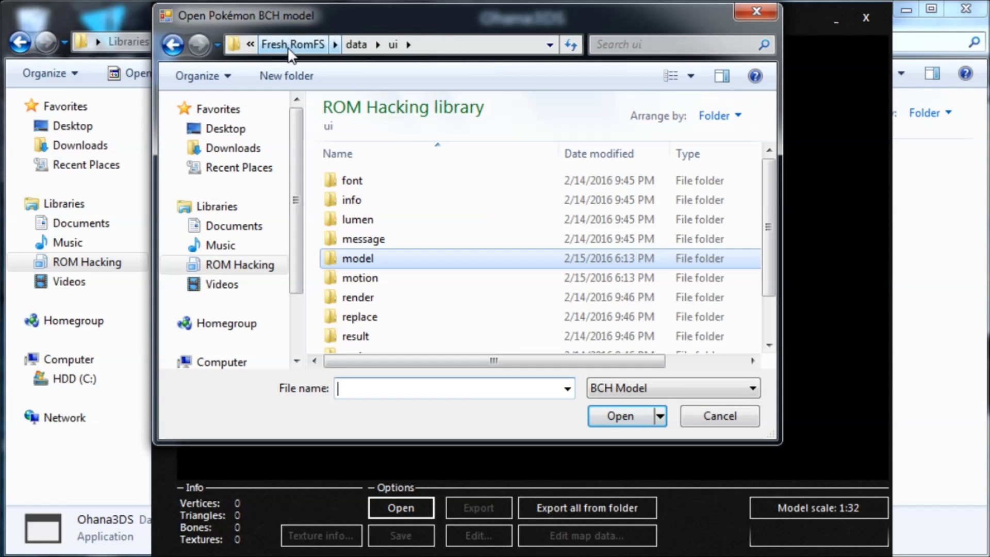
pyautogui.click(221, 43)
pyautogui.click(318, 47)
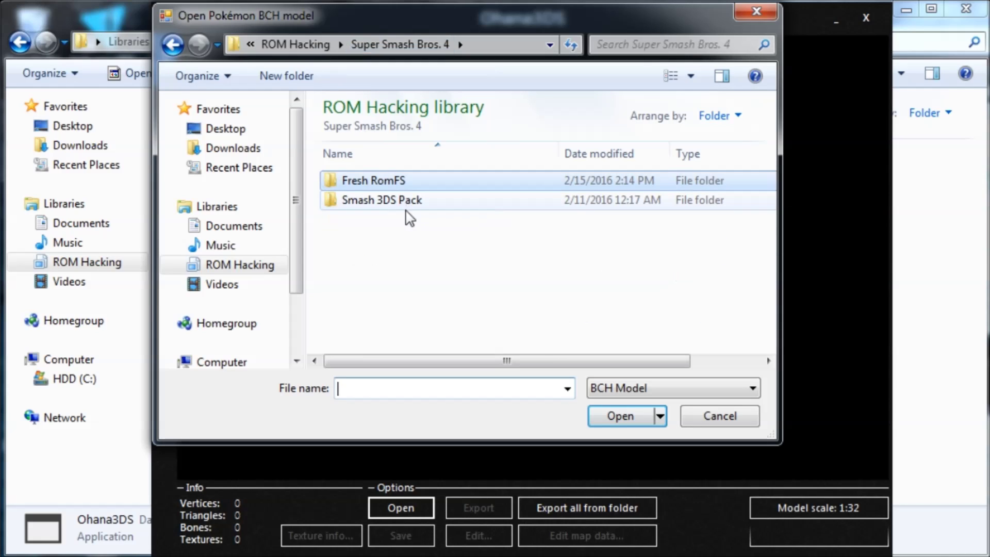
pyautogui.doubleClick(404, 182)
pyautogui.doubleClick(388, 206)
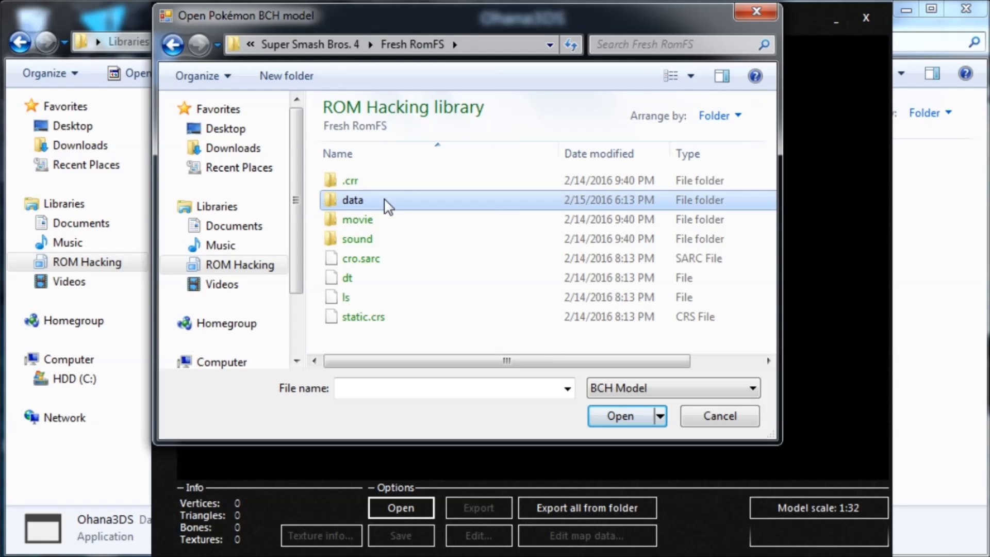
pyautogui.click(389, 278)
pyautogui.scroll(-1, 413, 265)
pyautogui.scroll(-2, 412, 265)
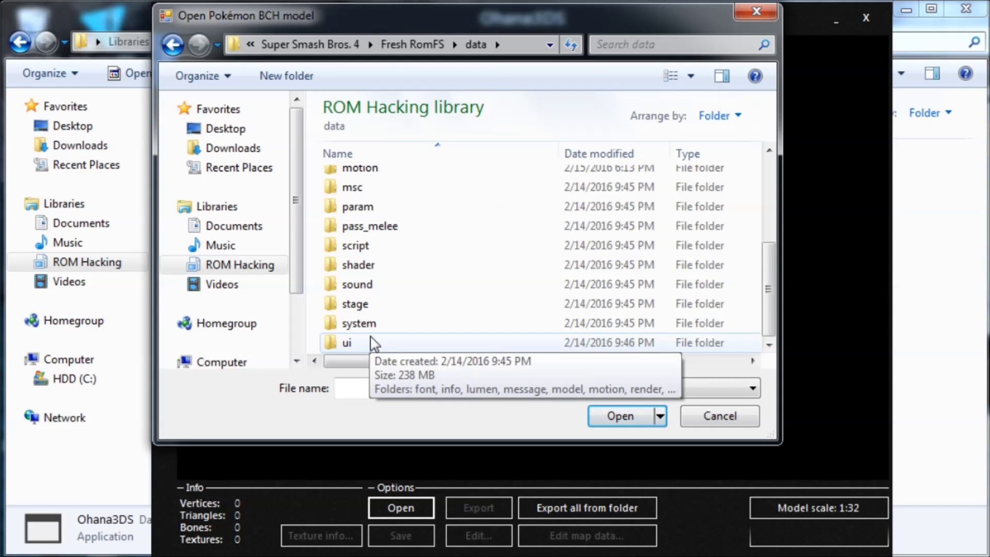
# Load normal.bch from the ui/model/chara/chara_hand folder and inspect the hand model up close.
pyautogui.doubleClick(372, 343)
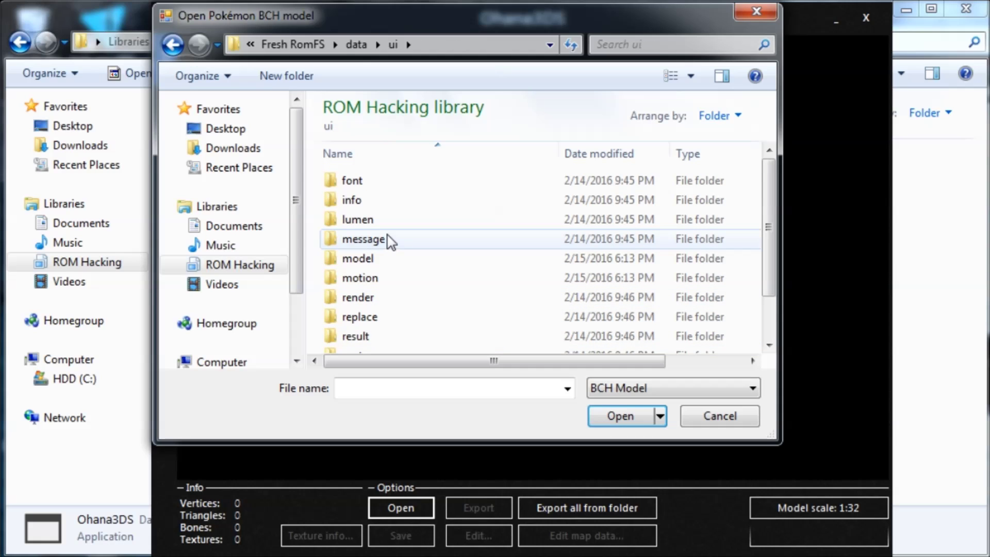
pyautogui.doubleClick(387, 258)
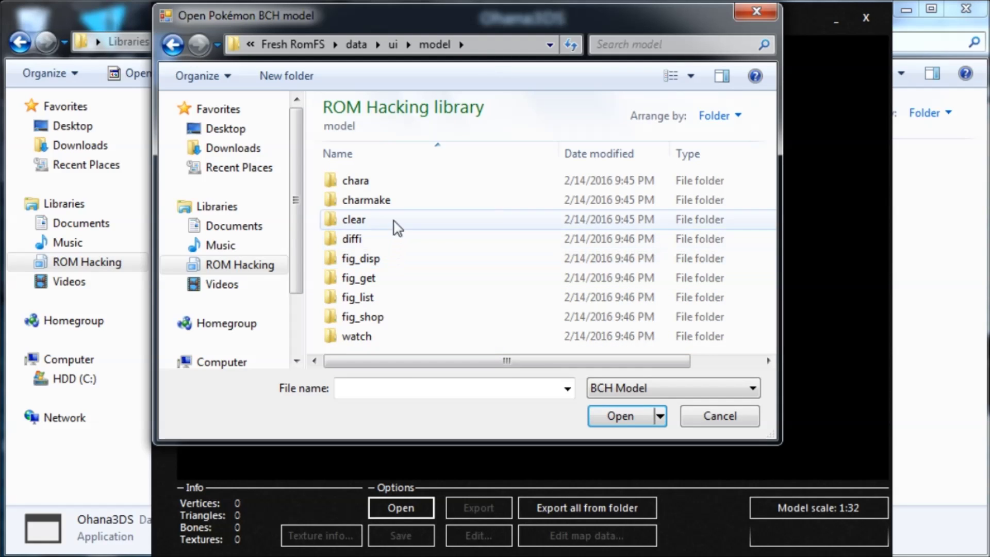
pyautogui.doubleClick(419, 182)
pyautogui.doubleClick(415, 205)
pyautogui.click(426, 208)
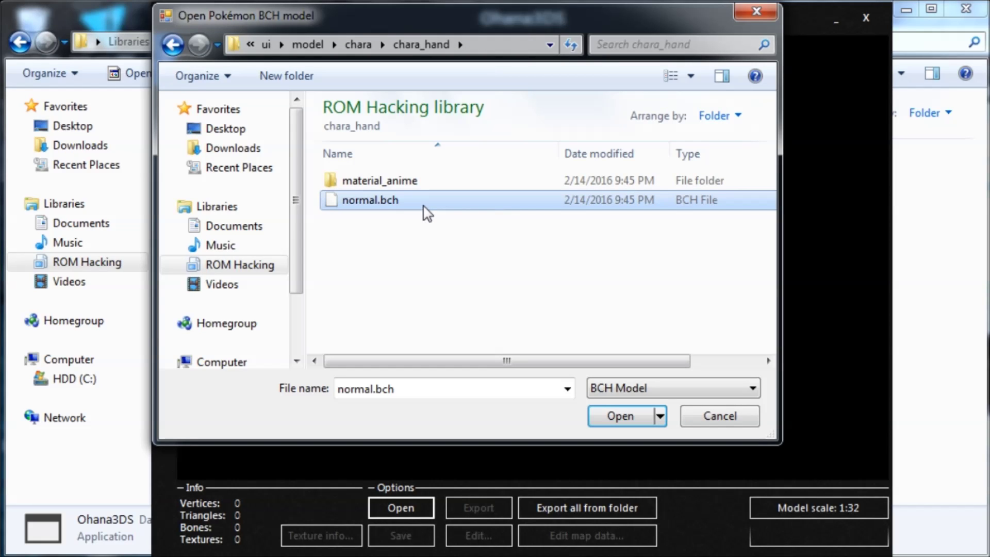
pyautogui.click(619, 418)
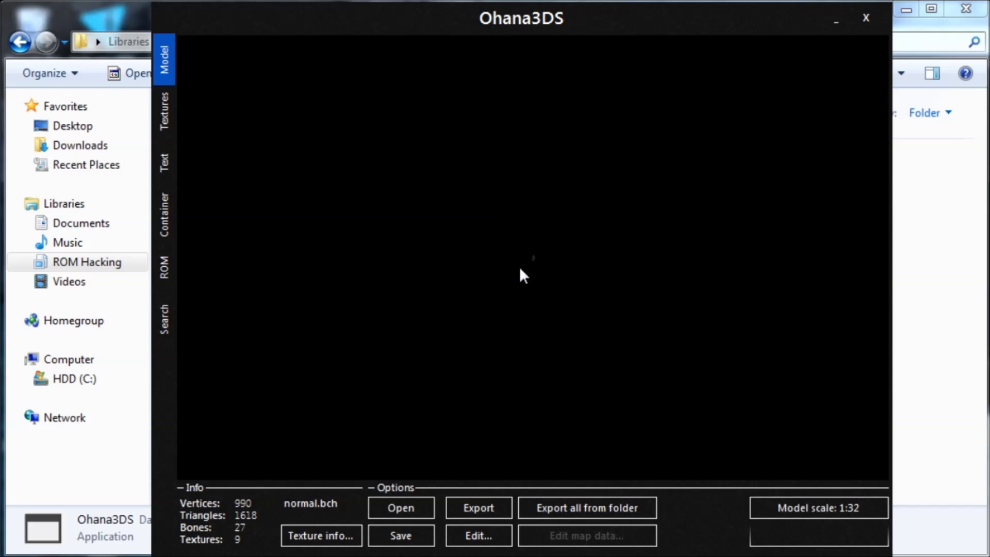
pyautogui.scroll(5, 506, 270)
pyautogui.moveTo(513, 295); pyautogui.dragTo(486, 227)
pyautogui.moveTo(468, 260); pyautogui.dragTo(467, 267)
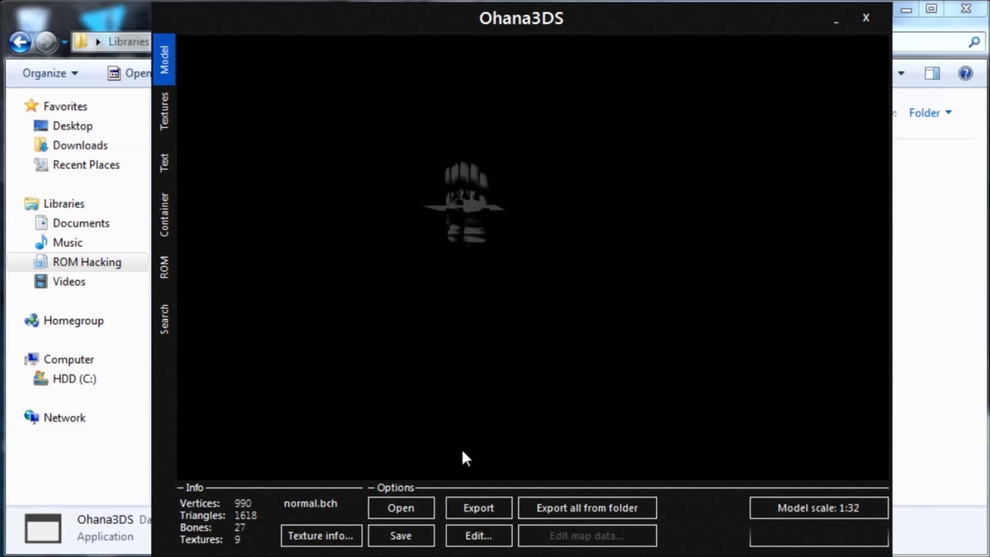
# Start opening another BCH model and return to the data folder inside Fresh RomFS.
pyautogui.click(413, 509)
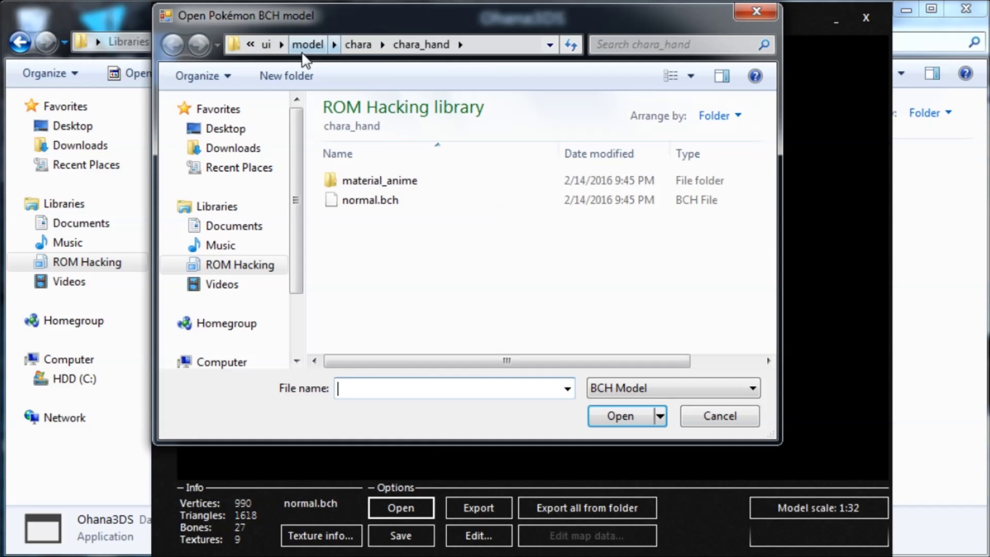
pyautogui.click(308, 45)
pyautogui.click(294, 45)
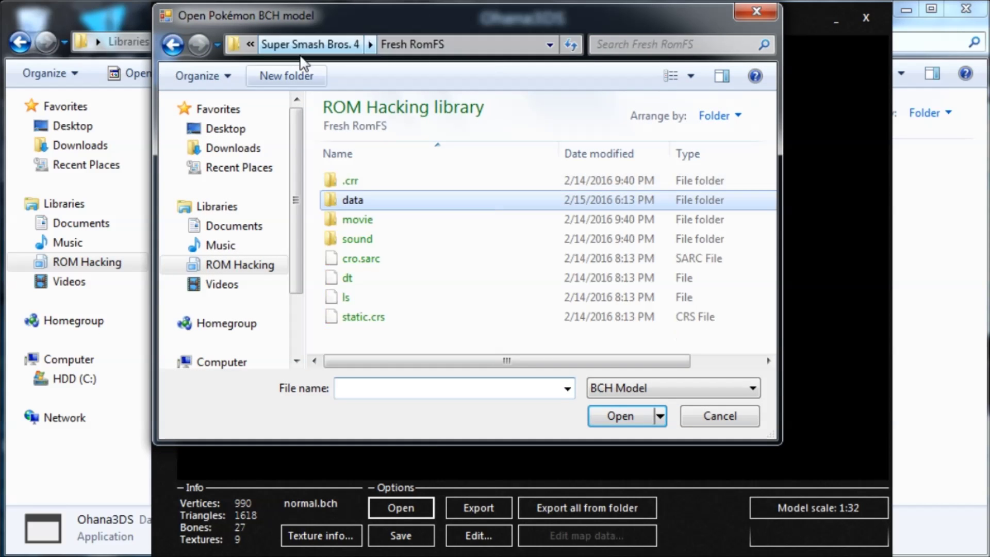
pyautogui.doubleClick(382, 202)
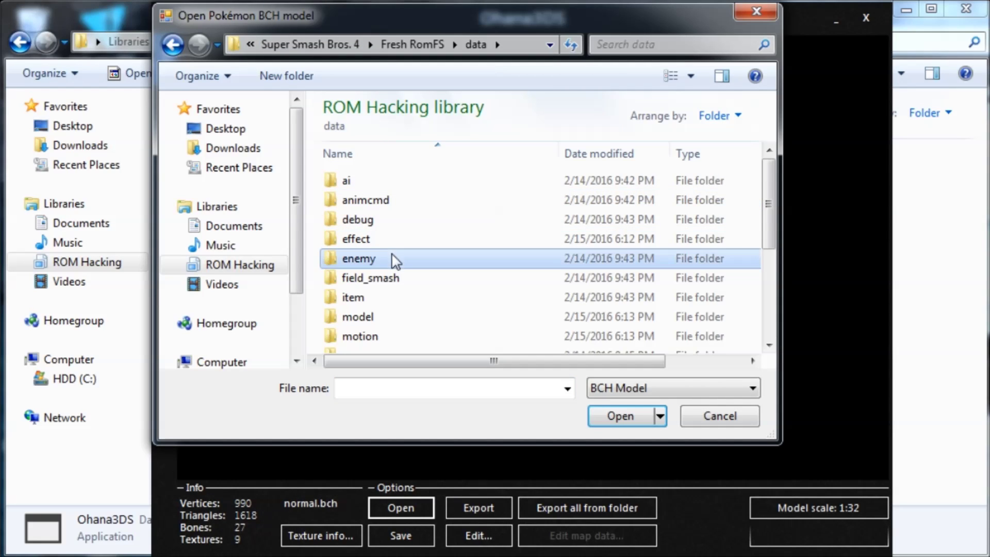
# Browse from the data folder into model and open its fighter folder.
pyautogui.scroll(-2, 382, 235)
pyautogui.scroll(1, 381, 233)
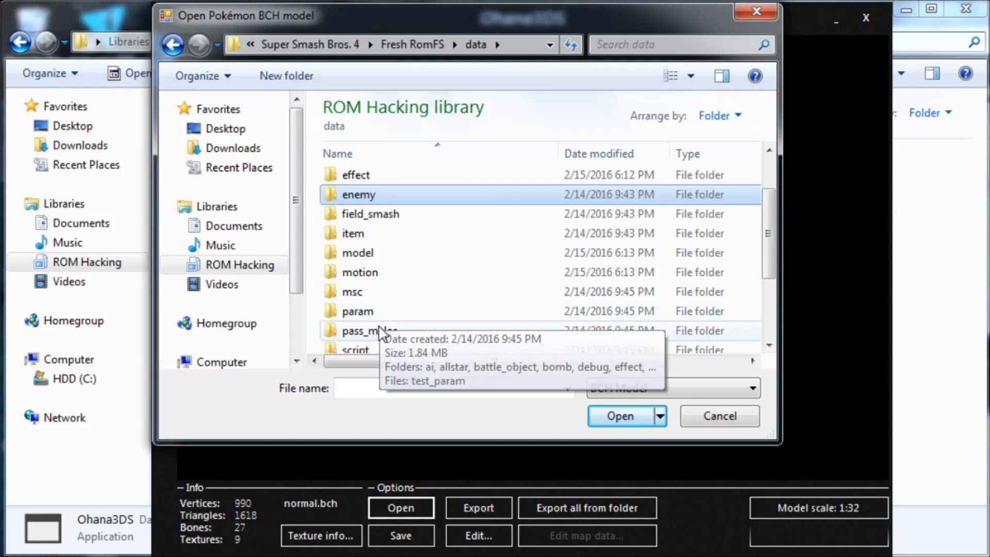
pyautogui.click(397, 241)
pyautogui.click(382, 253)
pyautogui.scroll(1, 382, 253)
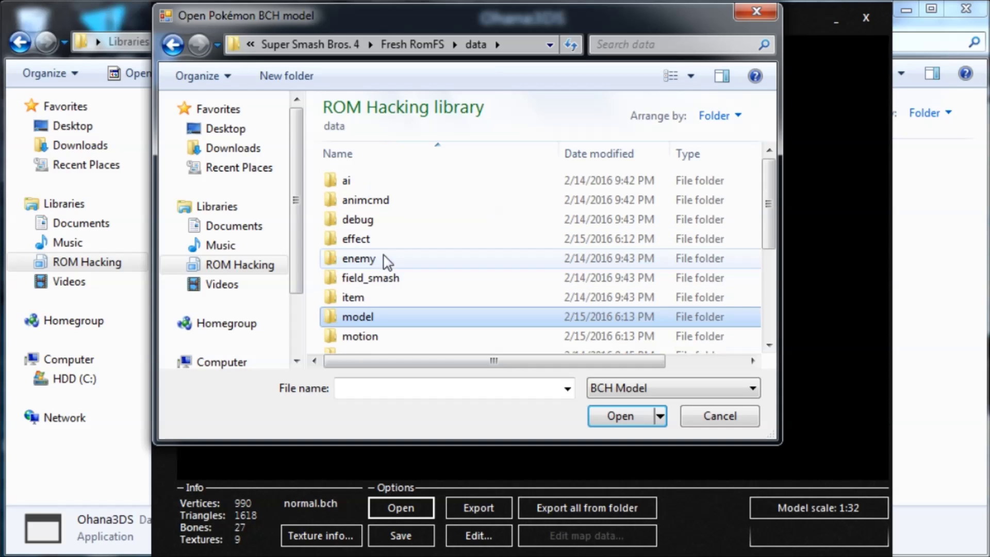
pyautogui.doubleClick(395, 319)
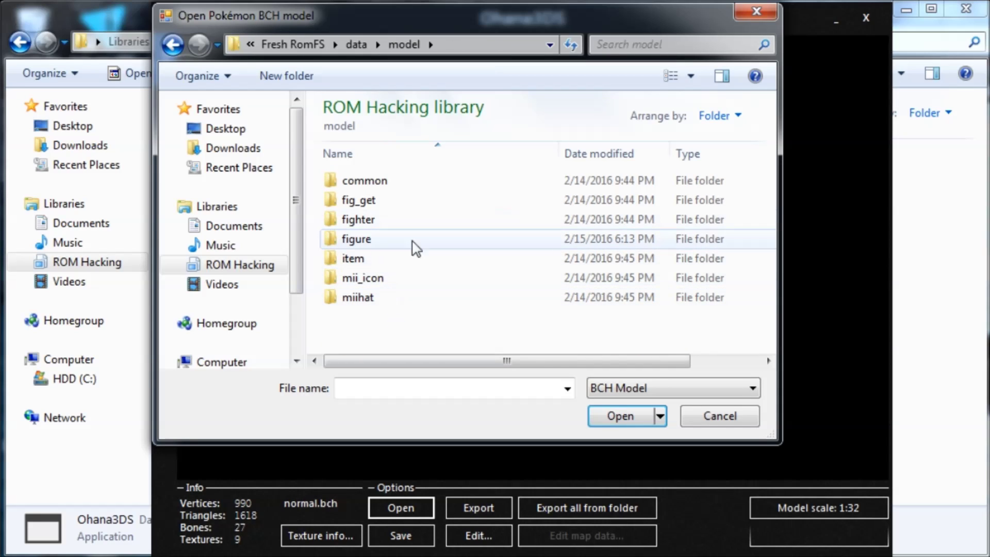
pyautogui.doubleClick(387, 222)
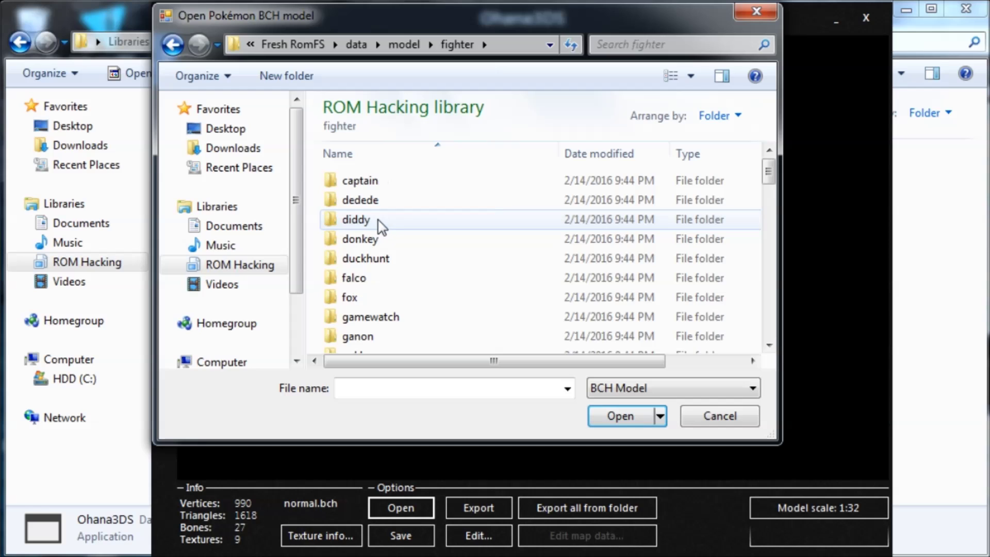
# Look through the character folders in fighter and open the link folder.
pyautogui.click(397, 201)
pyautogui.moveTo(768, 172); pyautogui.dragTo(763, 137)
pyautogui.click(390, 260)
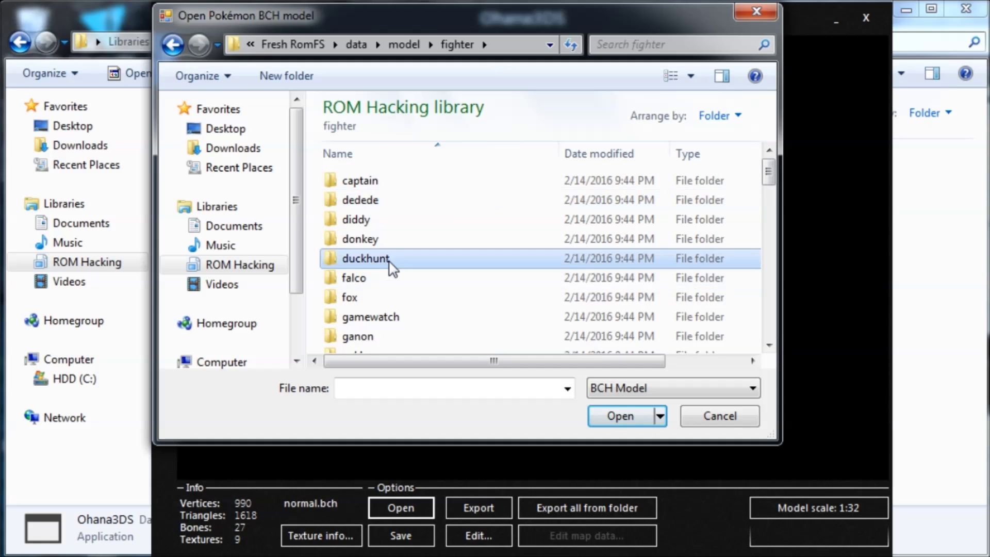
pyautogui.scroll(-3, 393, 268)
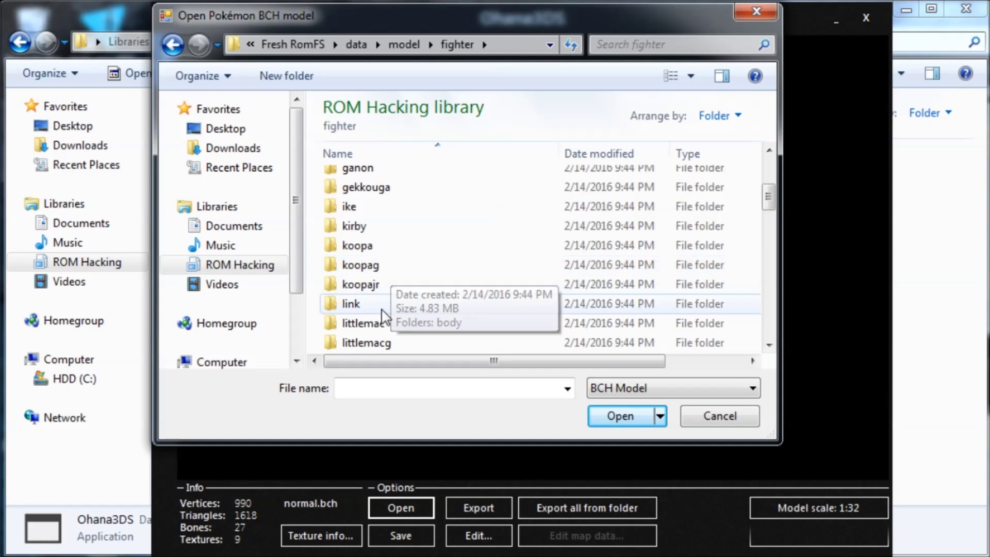
pyautogui.click(385, 313)
pyautogui.doubleClick(393, 315)
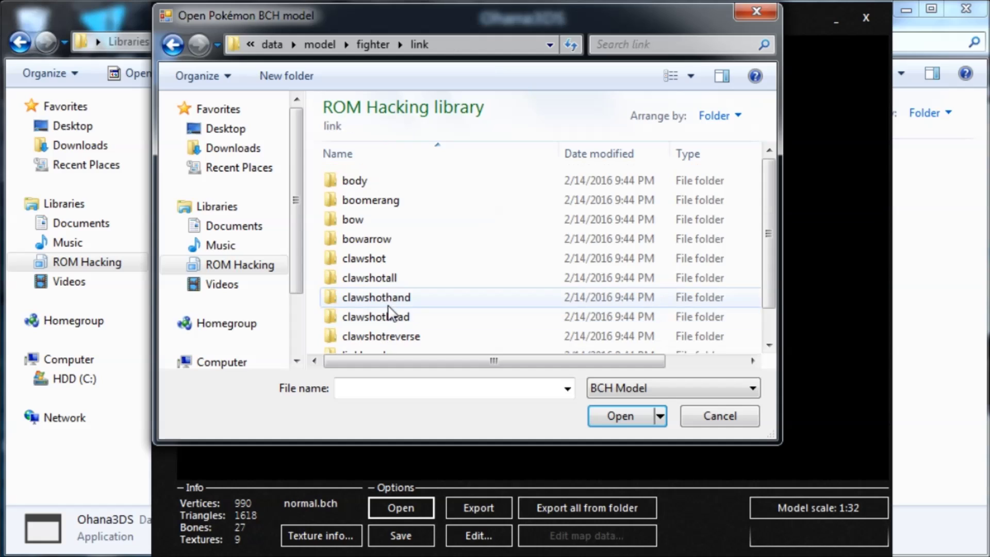
# Look inside link's clawshot/c00 folder and return to the link folder.
pyautogui.click(393, 264)
pyautogui.scroll(-1, 398, 309)
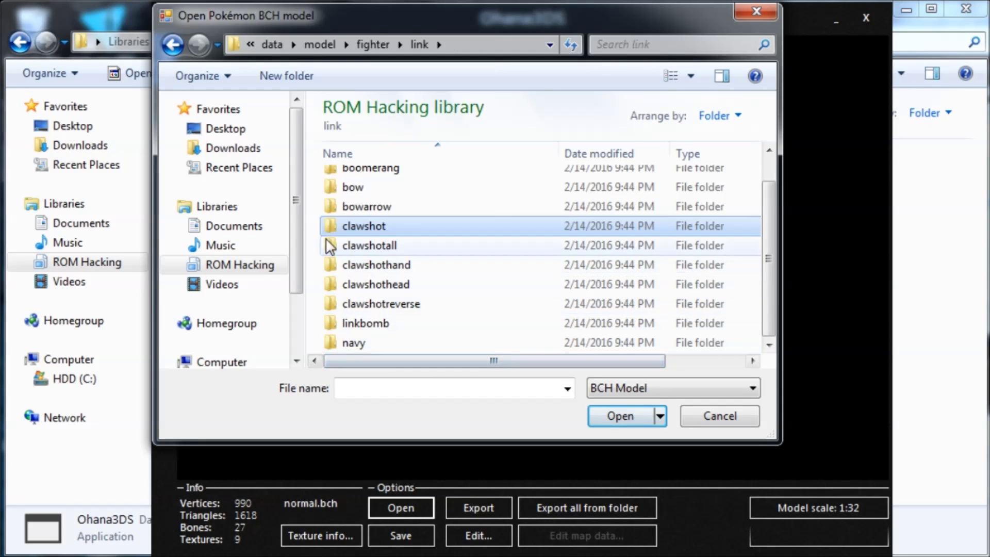
pyautogui.scroll(1, 330, 242)
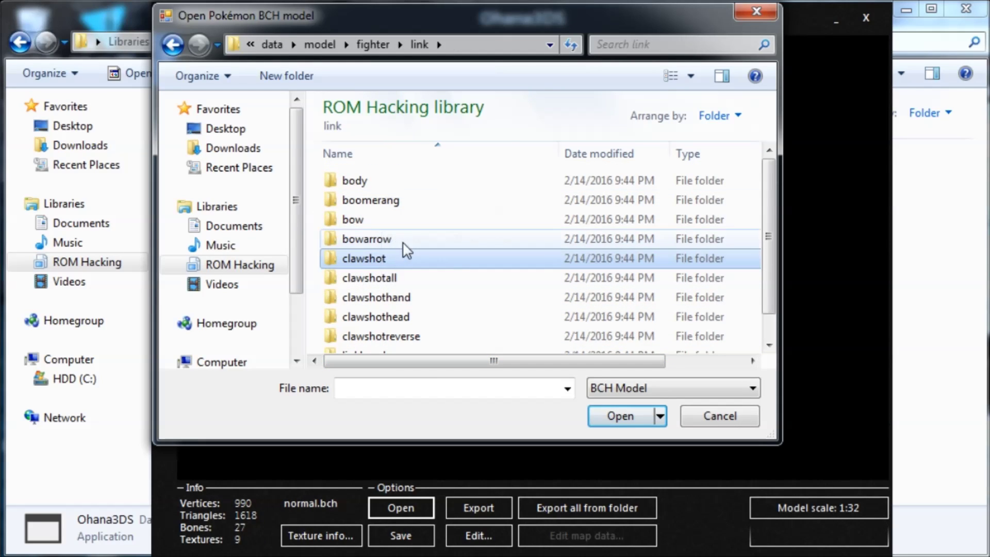
pyautogui.doubleClick(410, 263)
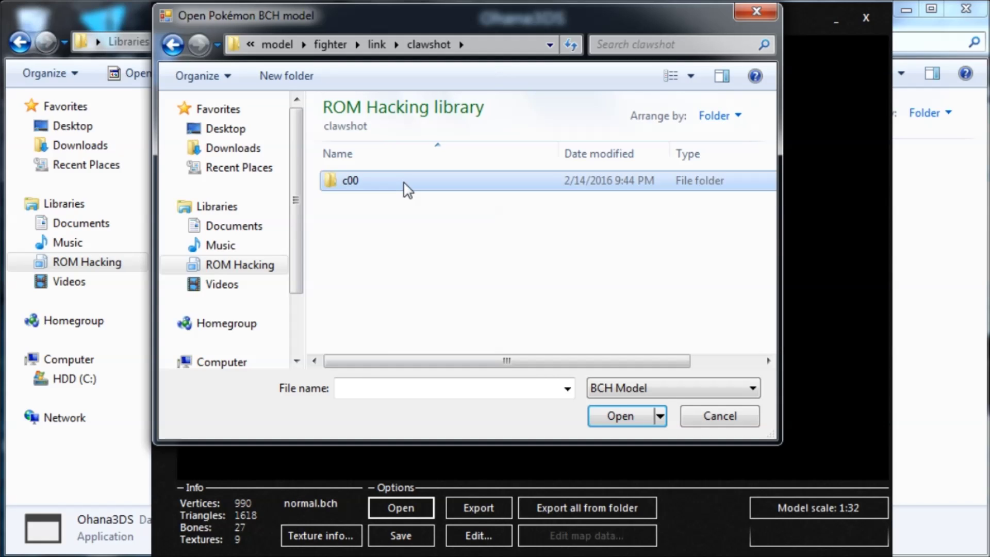
pyautogui.doubleClick(403, 186)
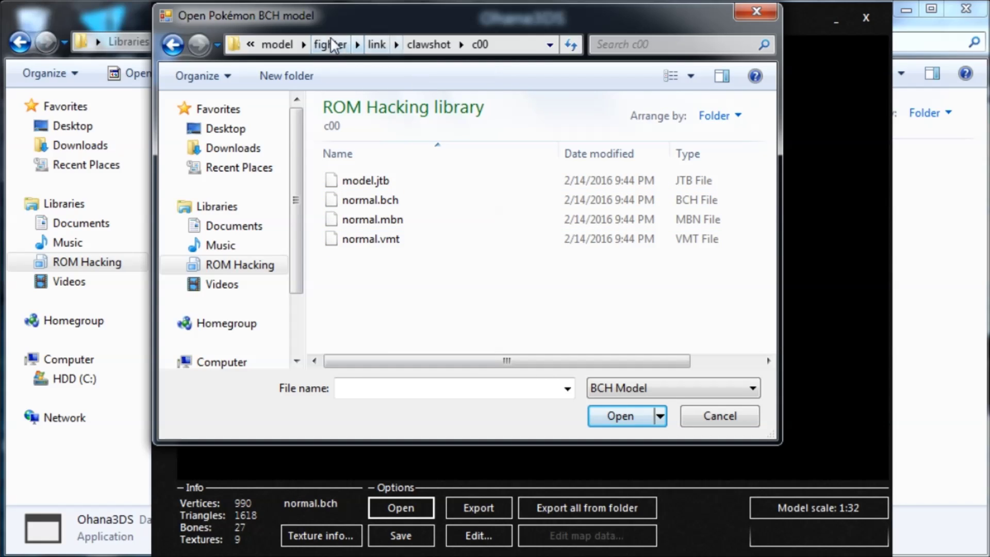
pyautogui.click(370, 49)
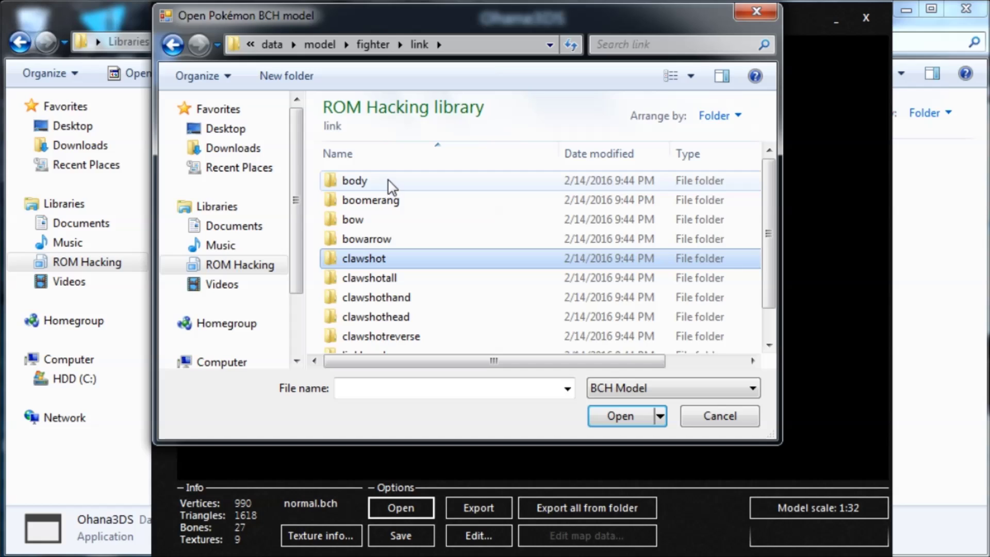
# Open link's body folder and look over its c and h subfolders.
pyautogui.click(389, 186)
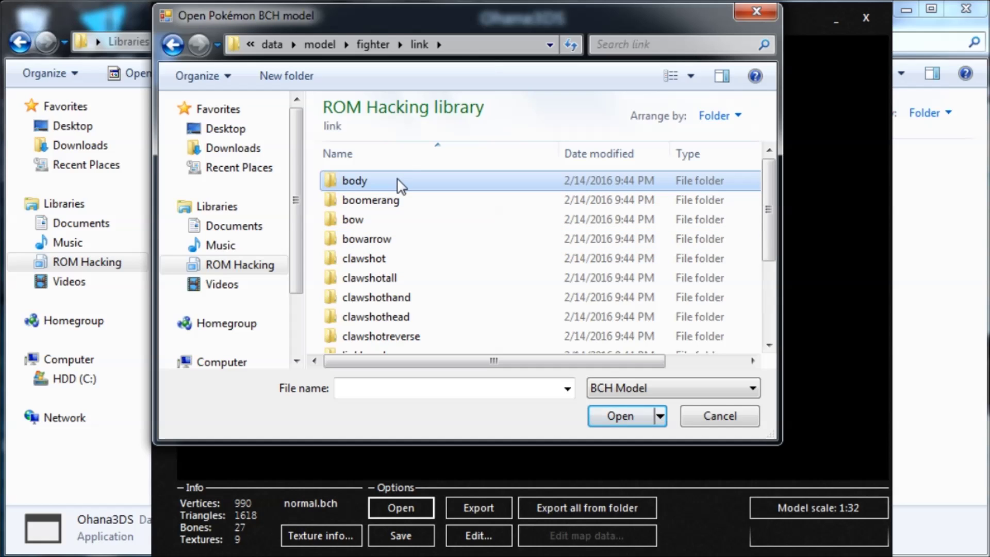
pyautogui.doubleClick(400, 185)
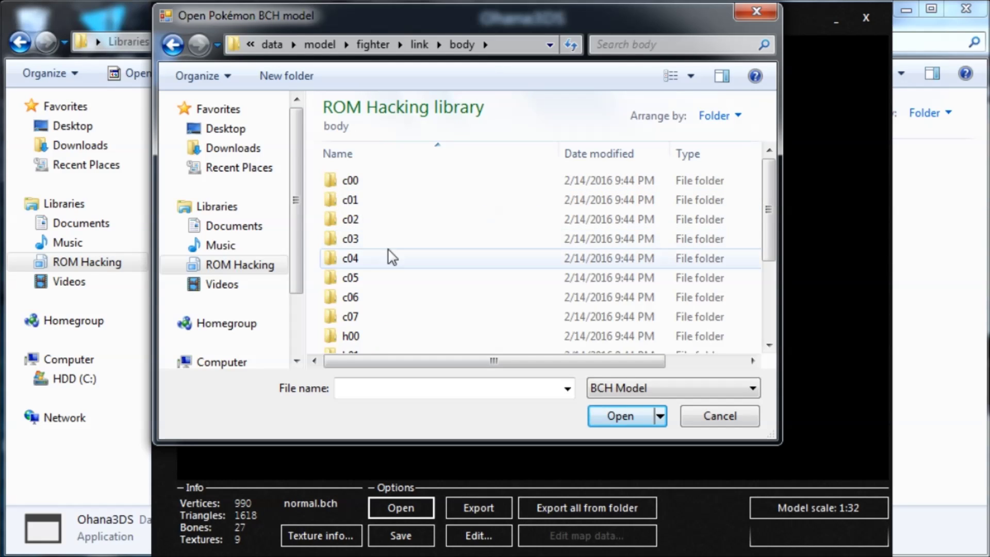
pyautogui.scroll(-2, 420, 254)
pyautogui.scroll(1, 412, 263)
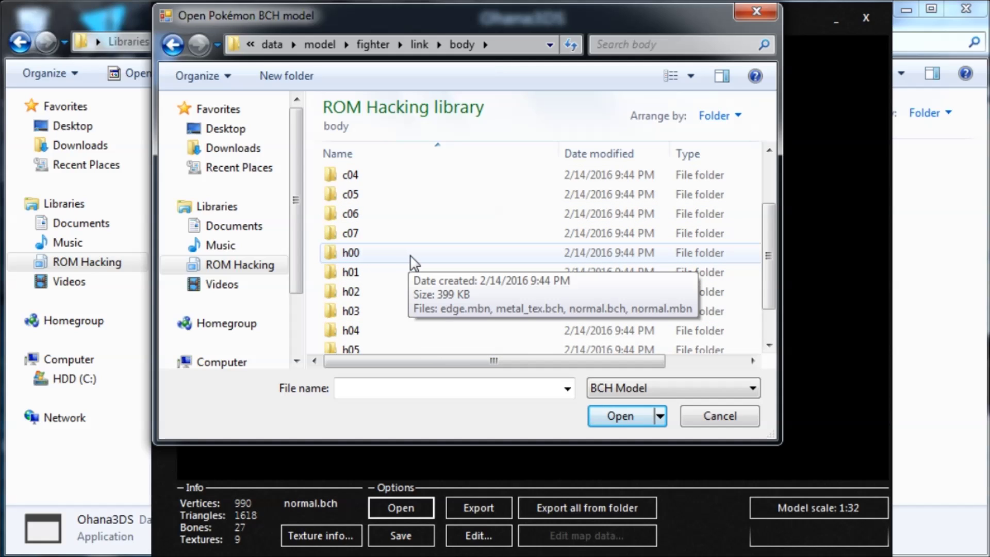
pyautogui.scroll(1, 411, 263)
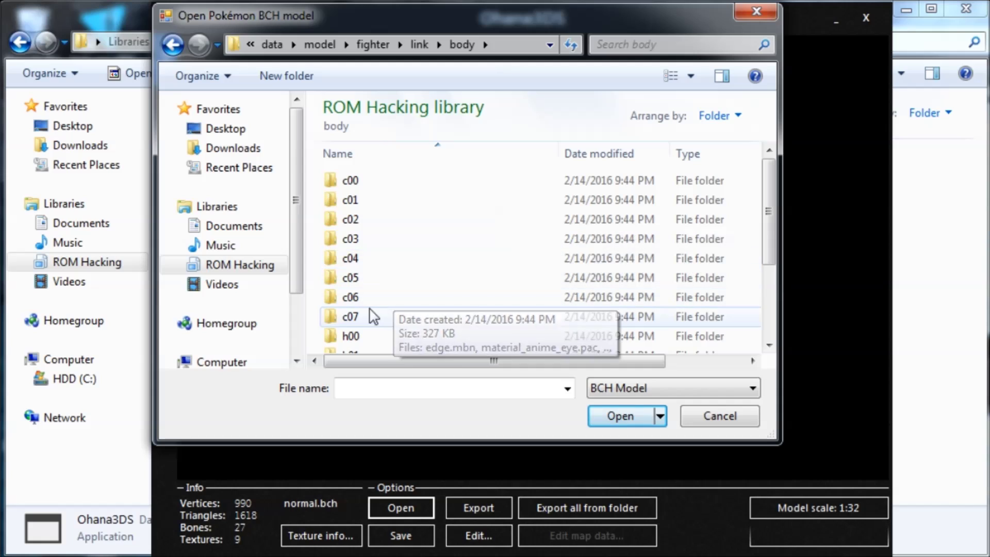
# Examine the c00 to c07 and h00 to h07 folders in body, comparing the two series.
pyautogui.click(344, 183)
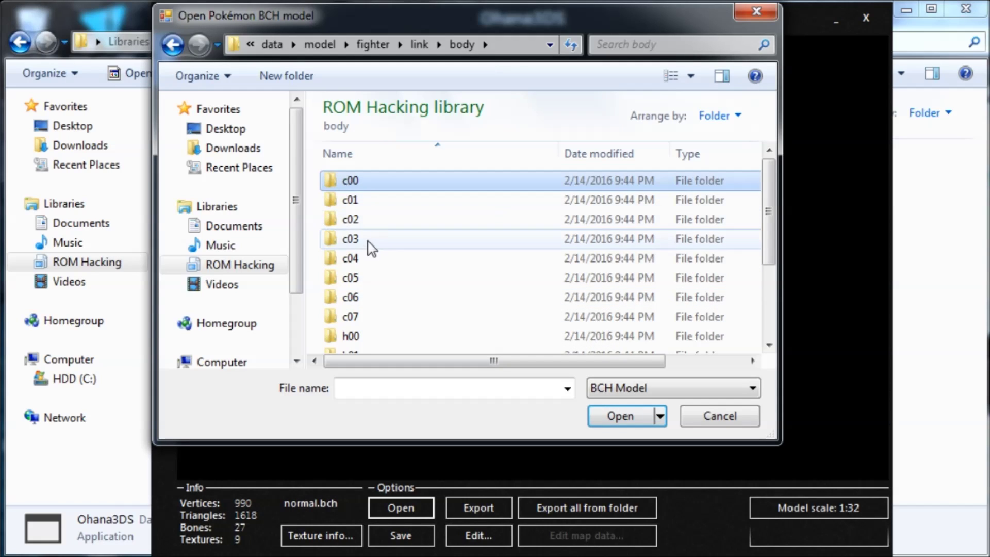
pyautogui.click(350, 185)
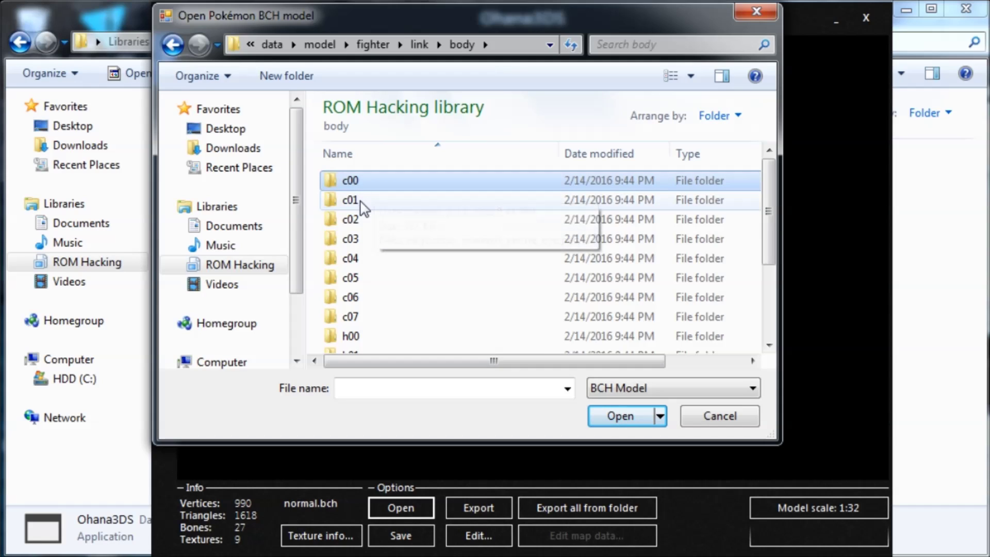
pyautogui.click(359, 202)
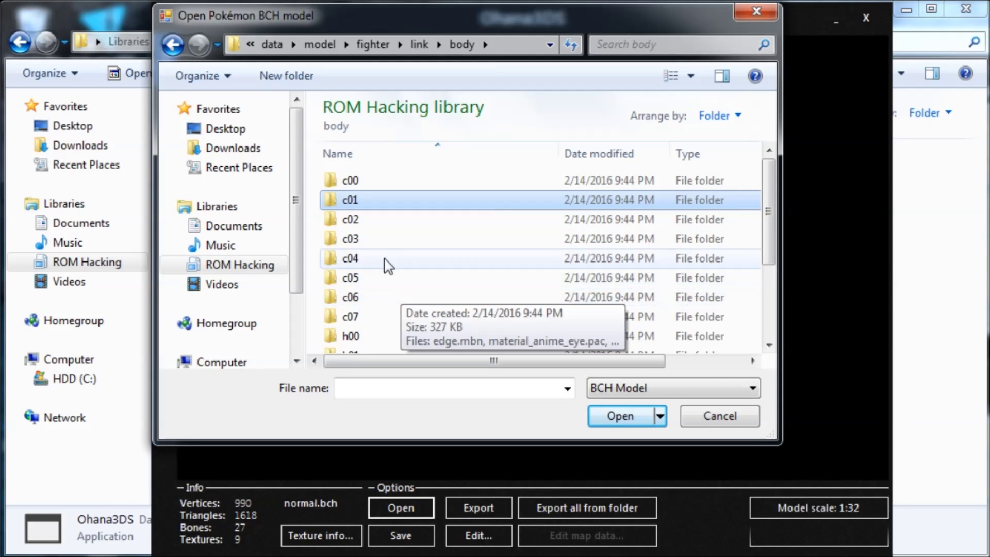
pyautogui.moveTo(768, 230); pyautogui.dragTo(769, 319)
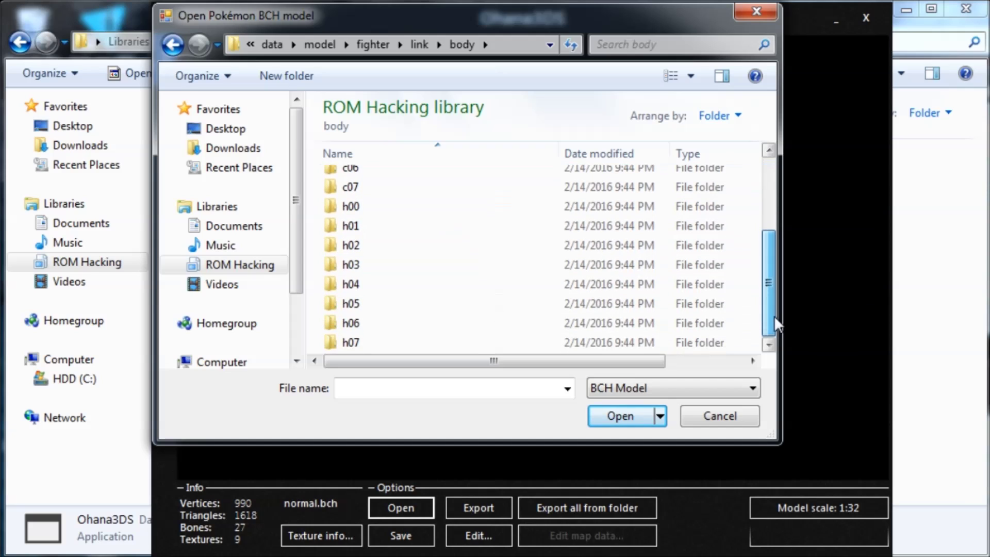
pyautogui.click(356, 209)
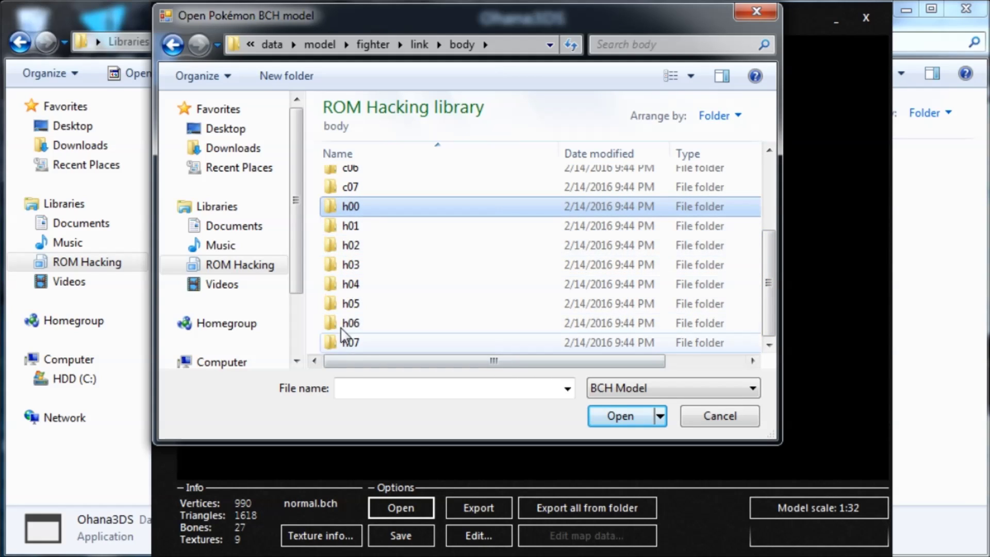
pyautogui.scroll(2, 454, 248)
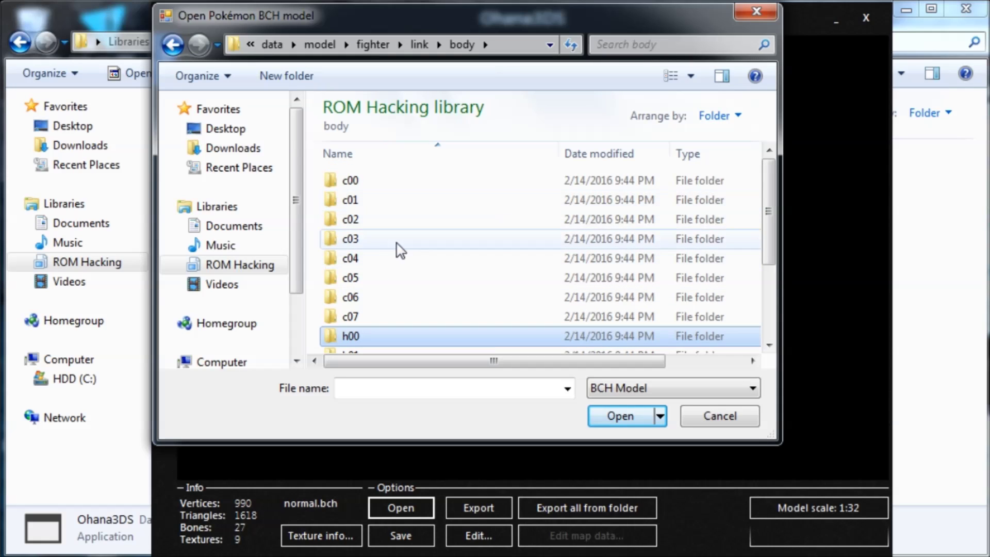
pyautogui.click(354, 182)
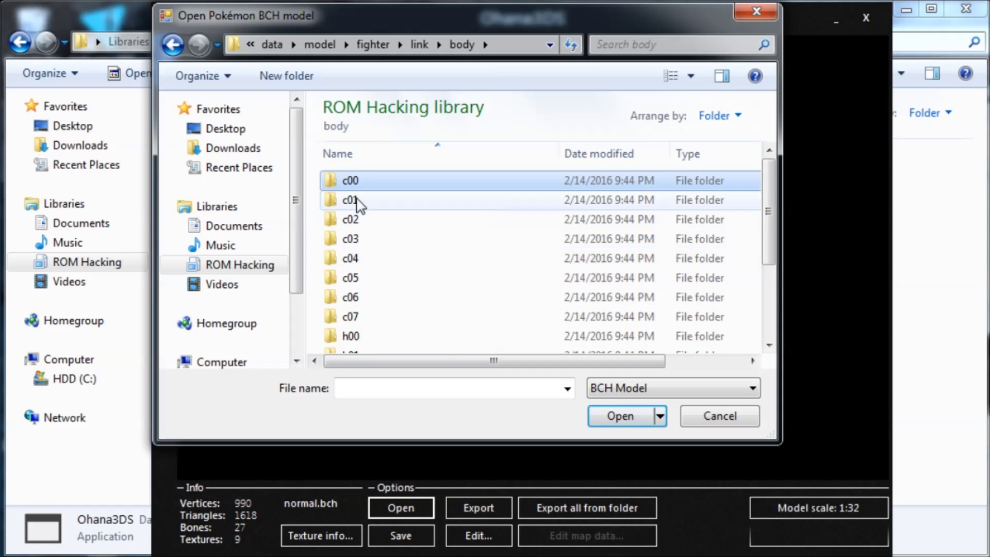
pyautogui.scroll(-2, 369, 223)
pyautogui.scroll(1, 362, 225)
pyautogui.scroll(-1, 356, 223)
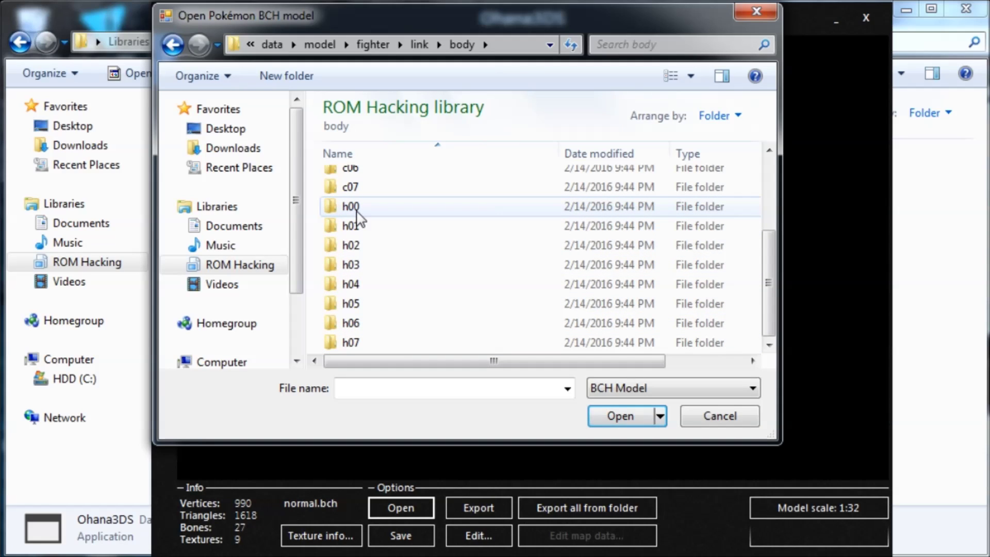
pyautogui.scroll(2, 356, 218)
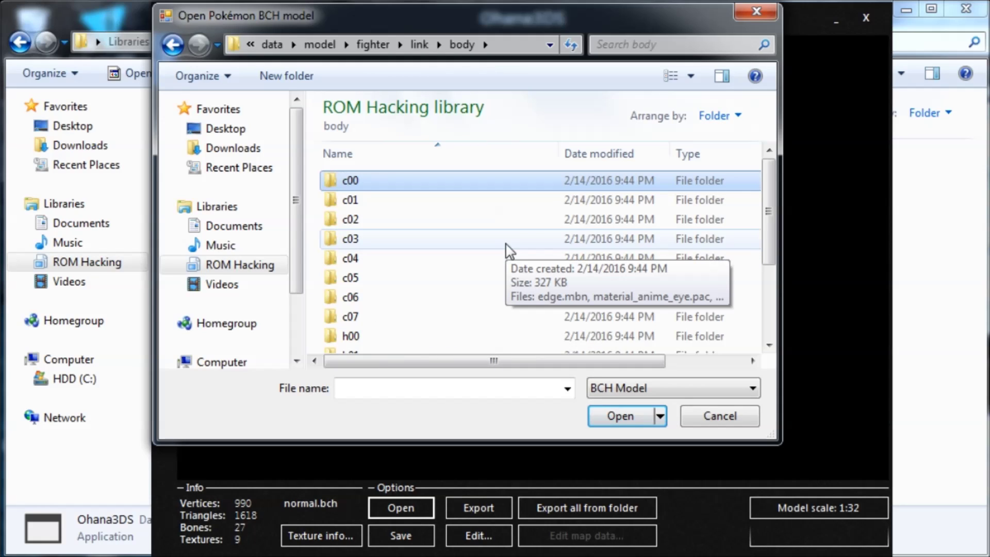
# Open body's c00 folder and check the file details of normal.bch and normal.mbn.
pyautogui.doubleClick(401, 181)
pyautogui.click(426, 194)
pyautogui.scroll(-2, 430, 197)
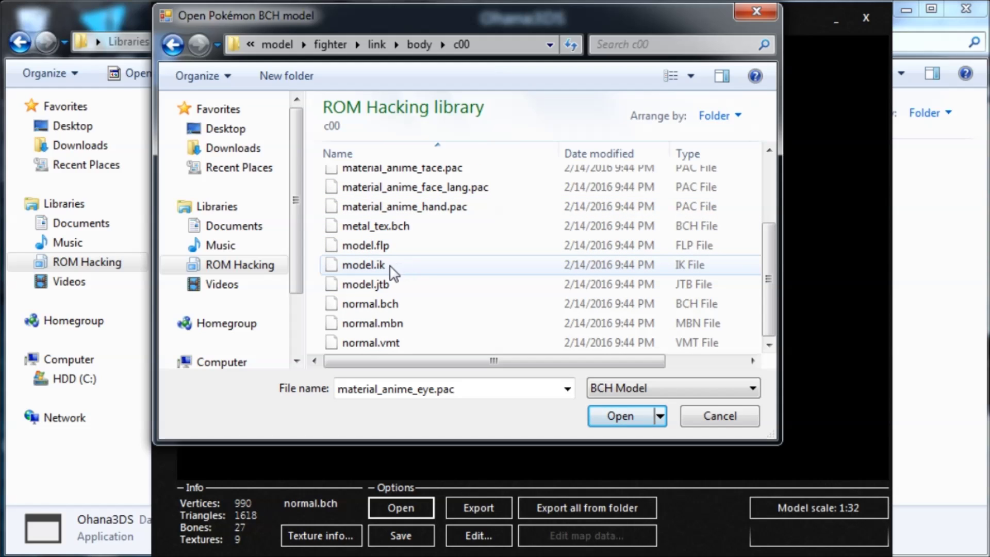
pyautogui.click(411, 305)
pyautogui.moveTo(434, 362); pyautogui.dragTo(362, 360)
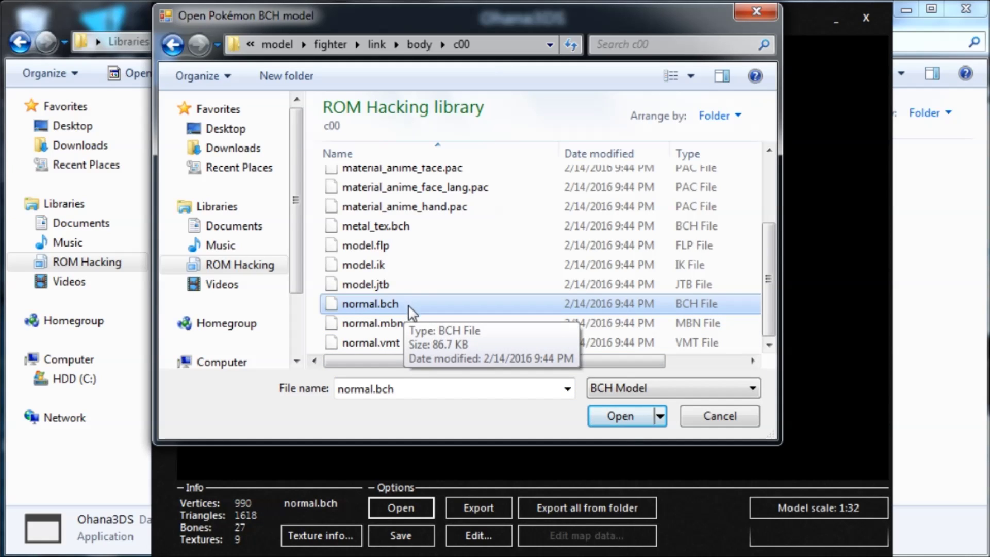
pyautogui.click(408, 328)
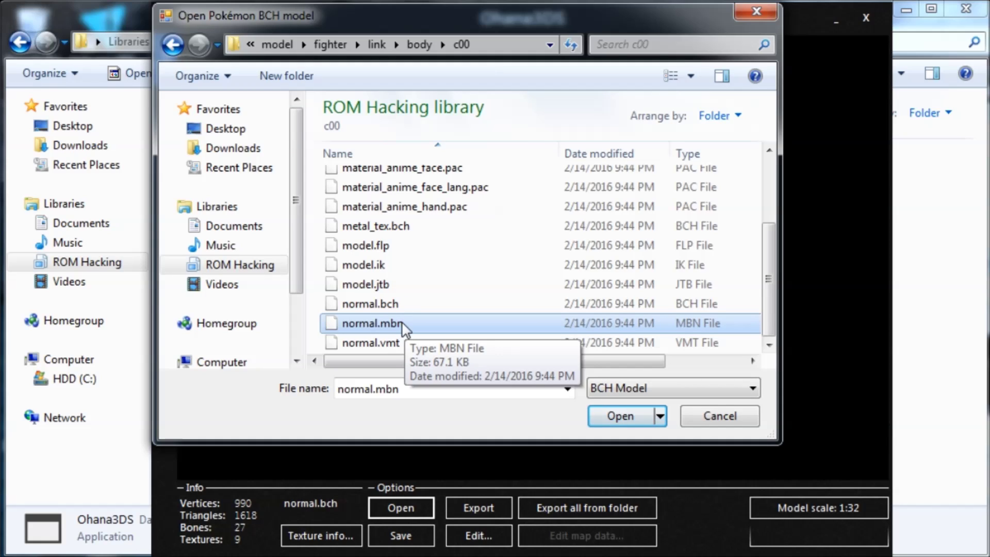
# Try to load normal.bch from link/body/c00 and dismiss the message dialog.
pyautogui.click(410, 308)
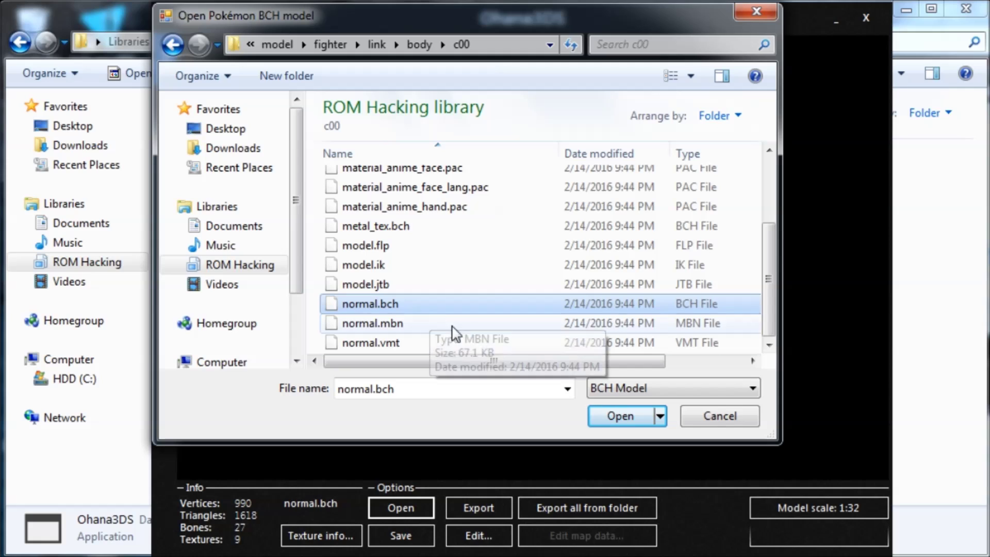
pyautogui.click(635, 413)
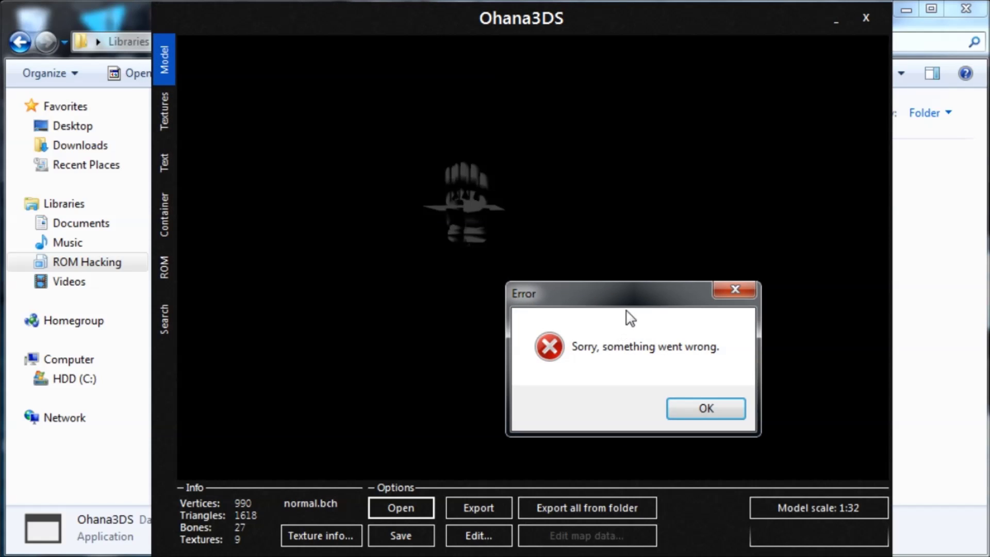
pyautogui.moveTo(637, 302); pyautogui.dragTo(553, 233)
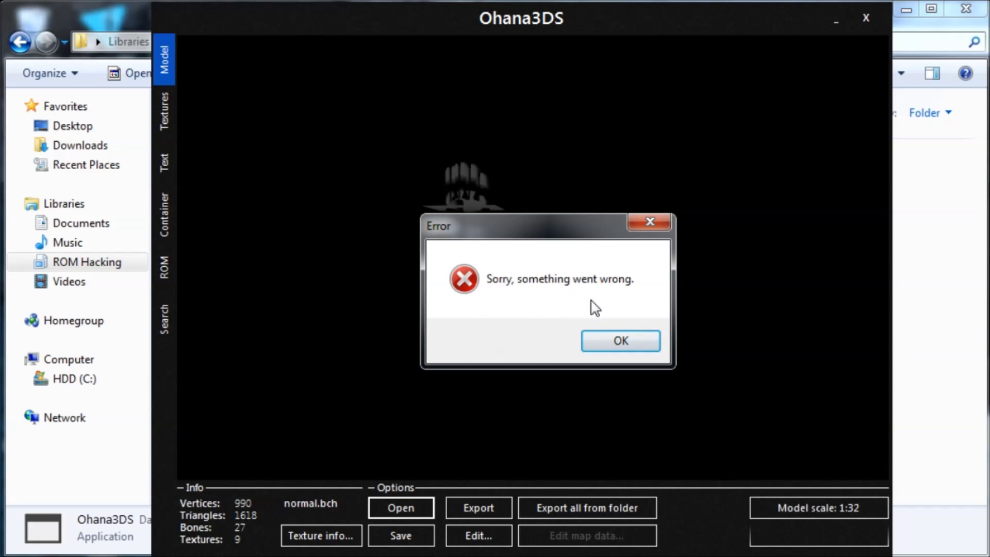
pyautogui.click(622, 338)
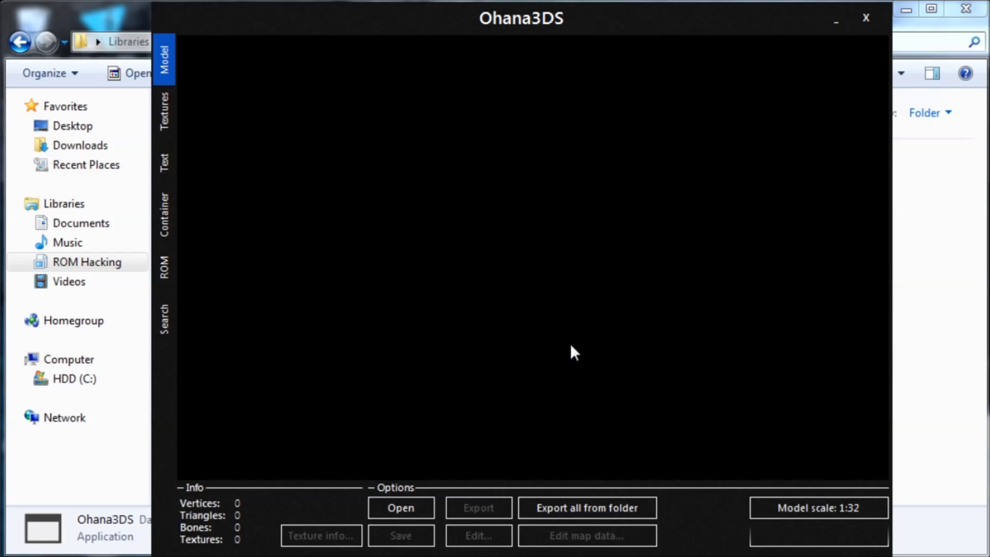
# Show the loaded model's textures and preview the entries from MenSelchrHand_Shdw through MenSelchrCoin4 one by one.
pyautogui.click(161, 111)
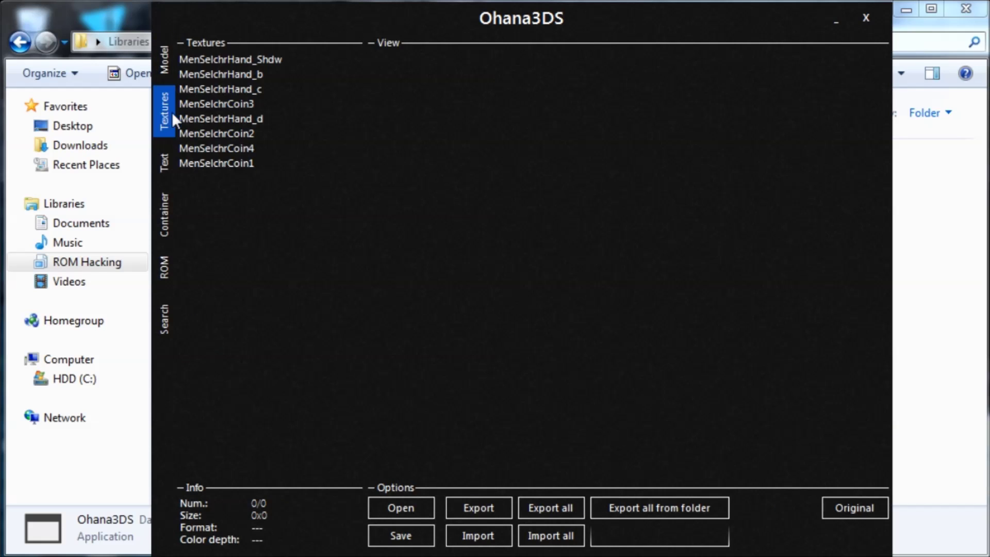
pyautogui.click(246, 62)
pyautogui.click(246, 78)
pyautogui.click(246, 90)
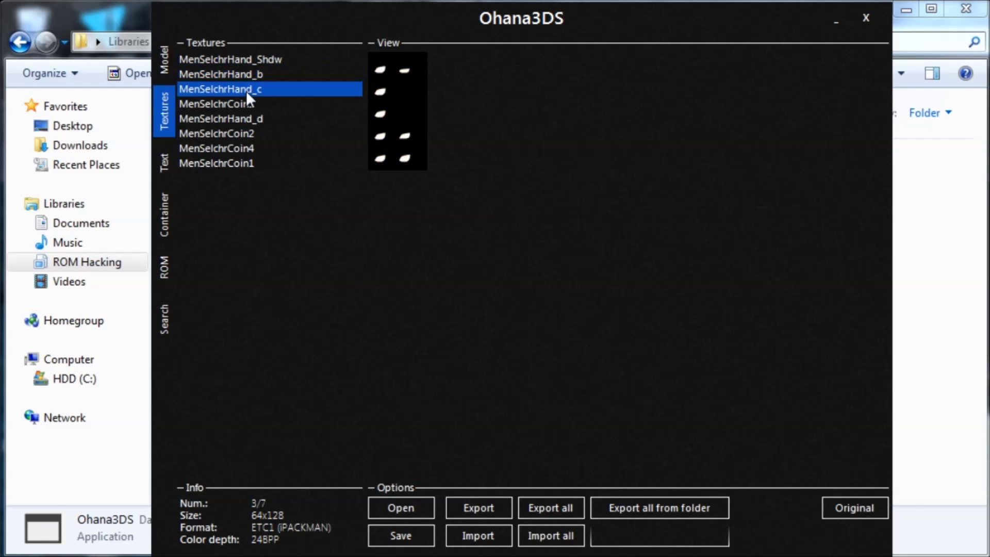
pyautogui.click(248, 108)
pyautogui.click(251, 116)
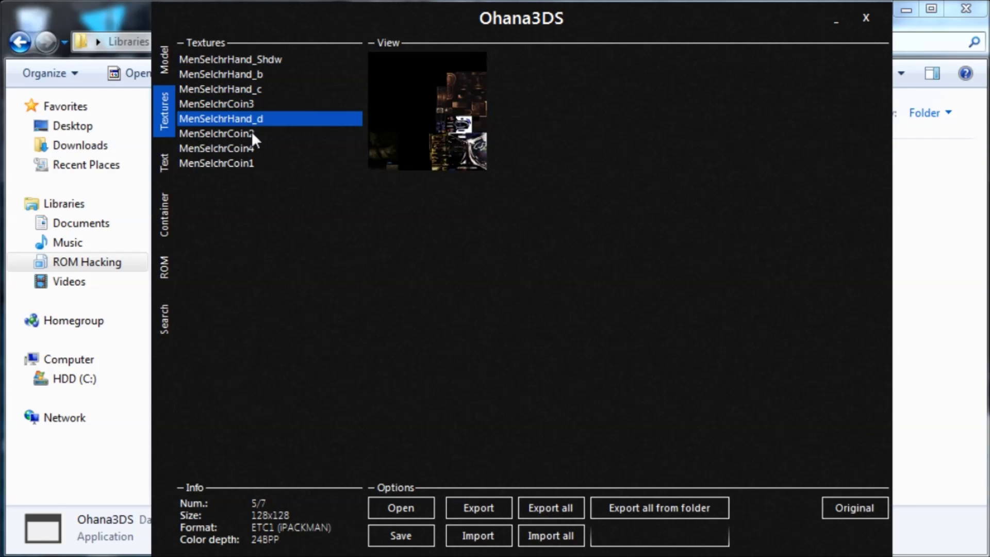
pyautogui.click(251, 133)
pyautogui.click(249, 150)
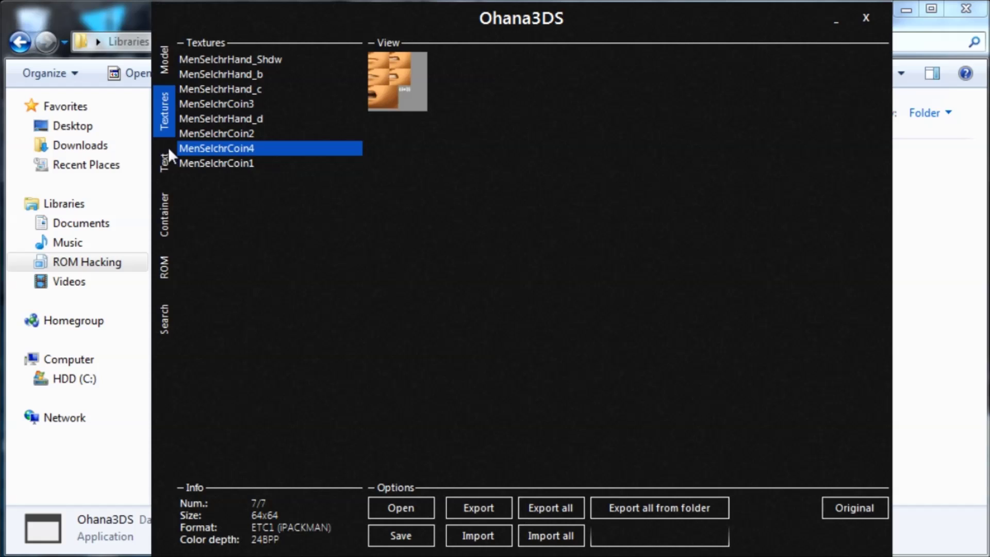
# Preview MenSelchrCoin2 again, followed by MenSelchrHand_b, MenSelchrHand_Shdw and MenSelchrHand_c.
pyautogui.click(259, 135)
pyautogui.click(262, 73)
pyautogui.click(271, 59)
pyautogui.click(270, 75)
pyautogui.click(270, 90)
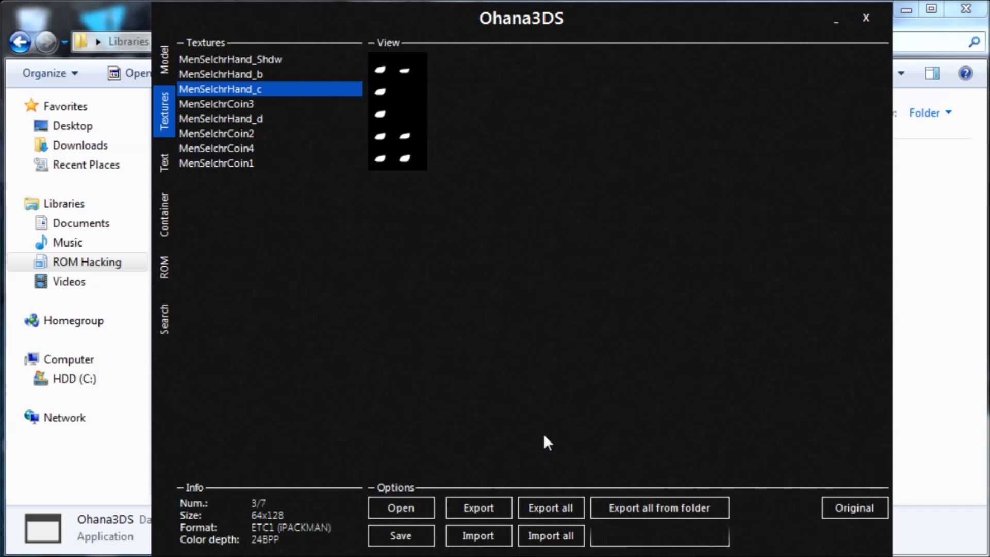
# Export all textures into a new folder named Link inside ROM Hacking's Super Smash Bros. 4 folder.
pyautogui.click(560, 511)
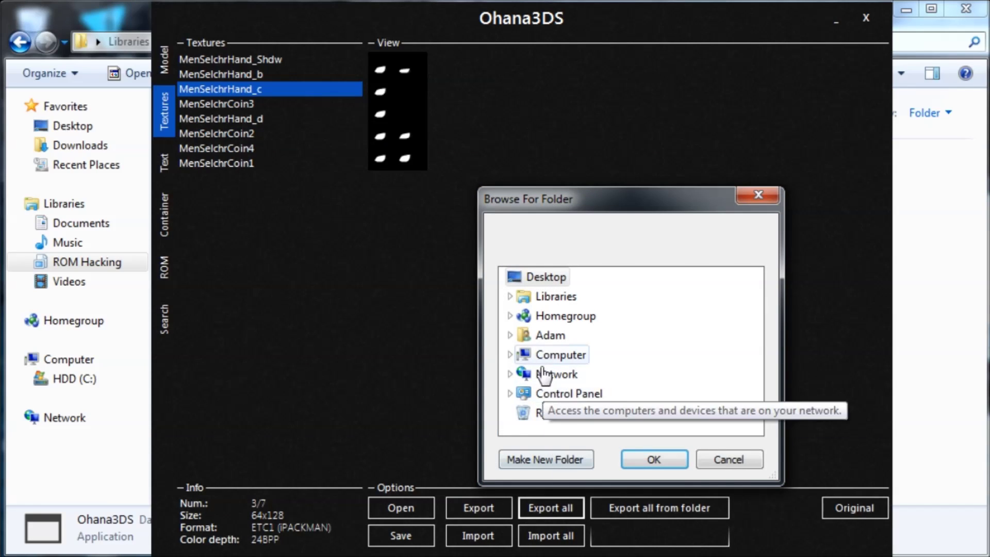
pyautogui.doubleClick(551, 335)
pyautogui.scroll(-4, 571, 335)
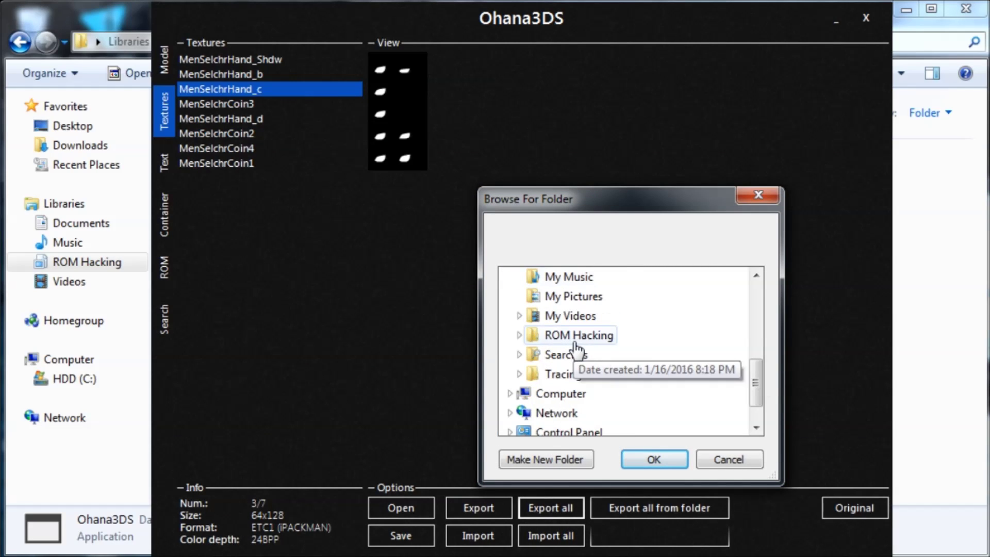
pyautogui.doubleClick(579, 335)
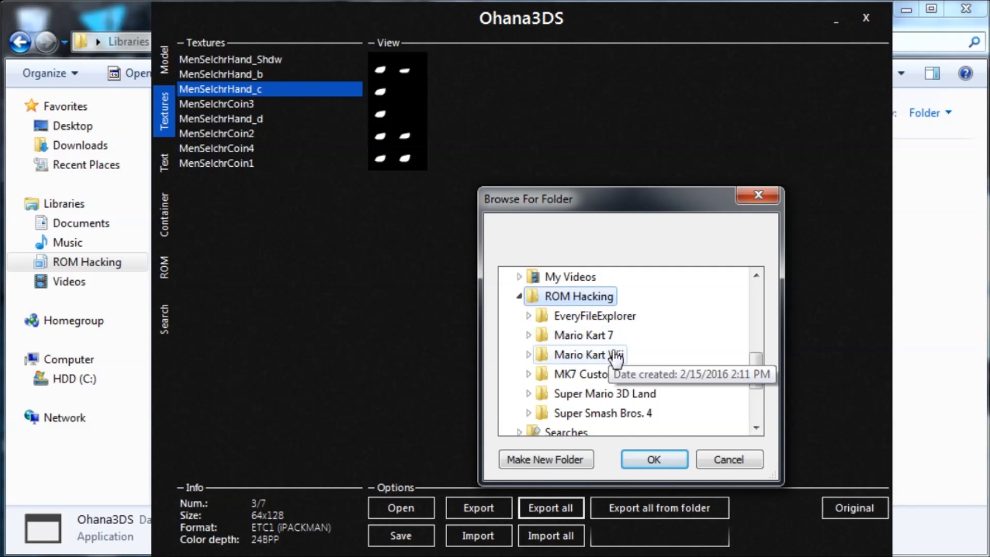
pyautogui.doubleClick(628, 414)
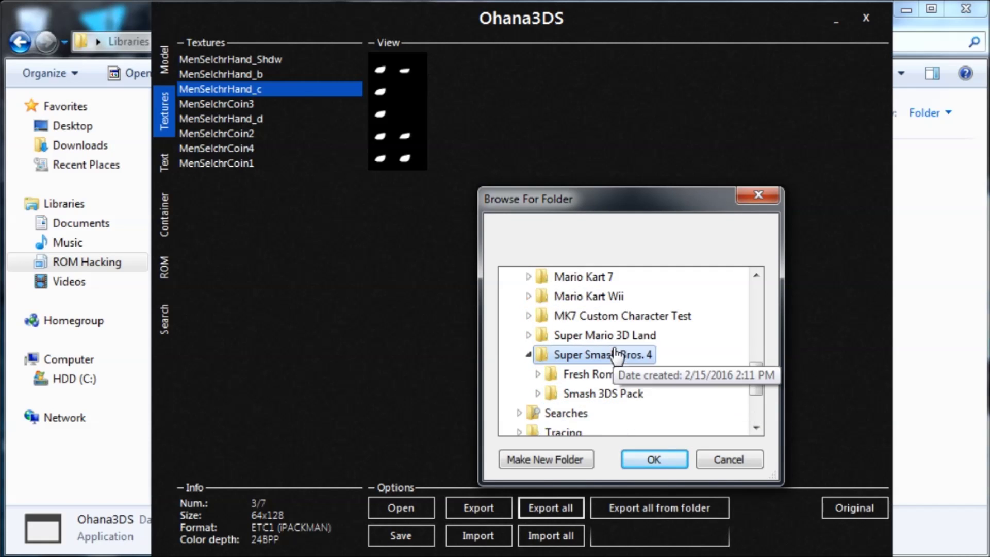
pyautogui.click(561, 457)
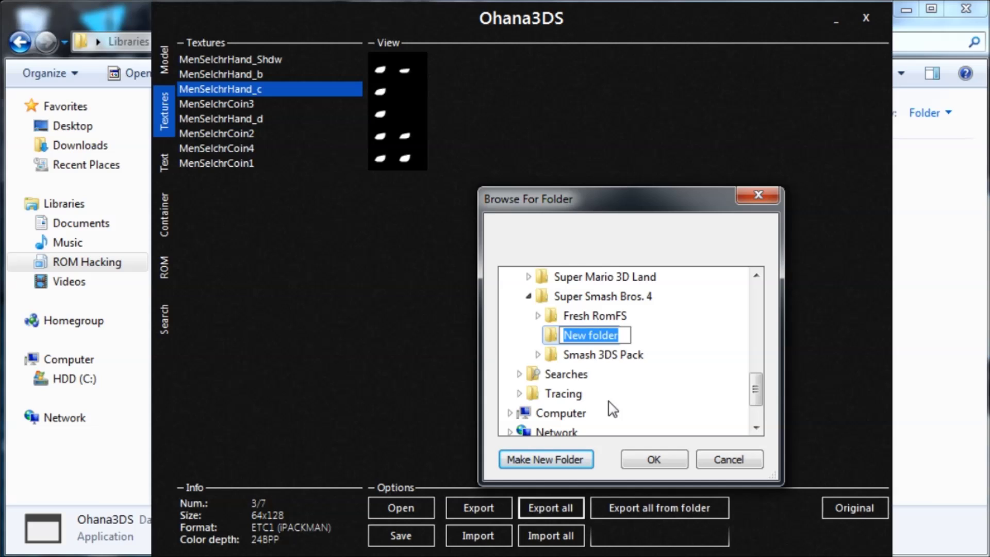
pyautogui.write('Link')
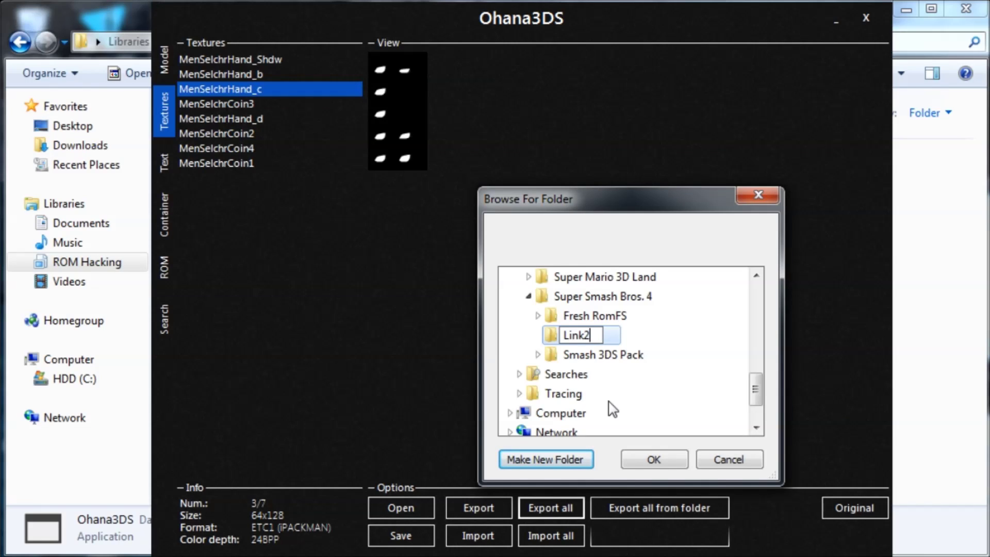
pyautogui.press('Return')
pyautogui.click(647, 459)
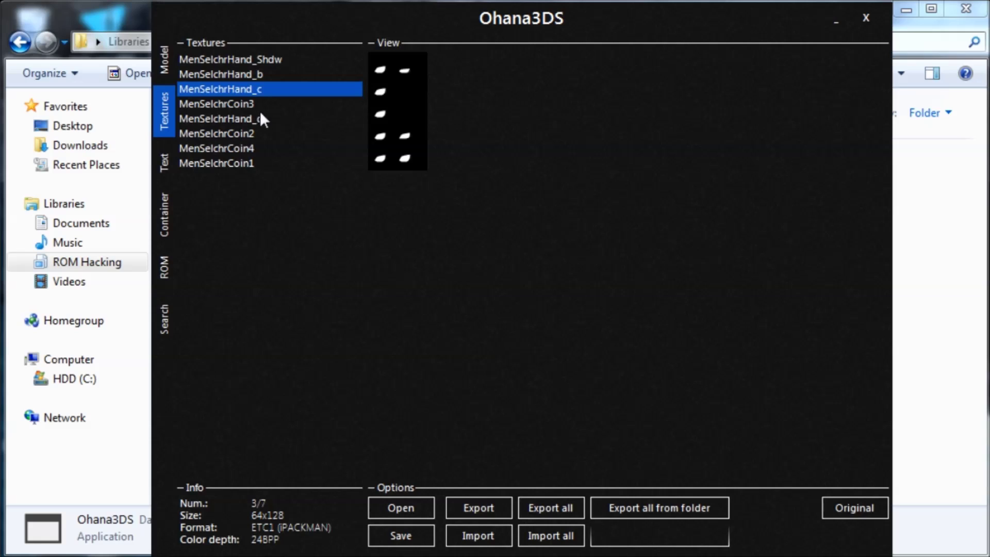
# Switch to Windows Explorer and open the Link folder in Super Smash Bros. 4 to check the exported PNG files.
pyautogui.click(119, 8)
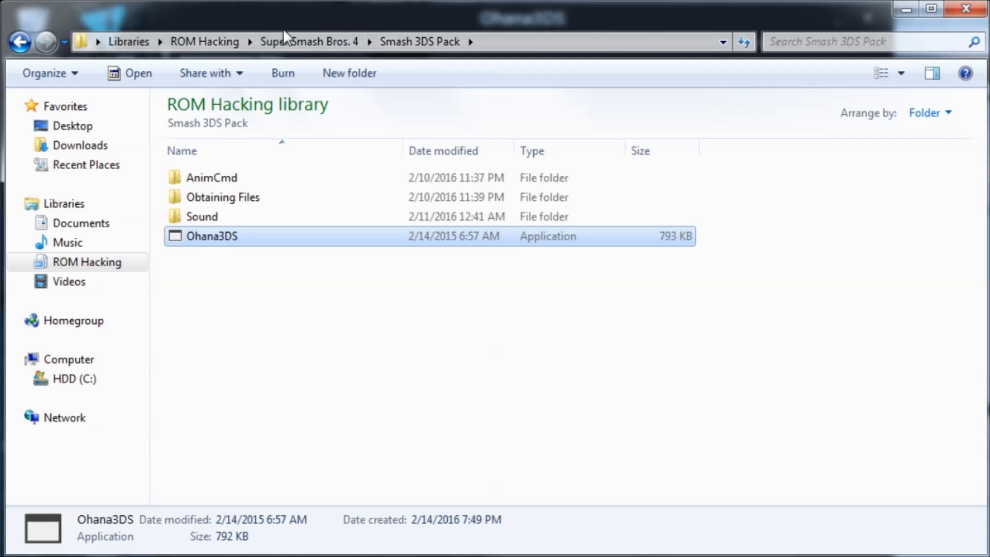
pyautogui.click(299, 41)
pyautogui.click(266, 178)
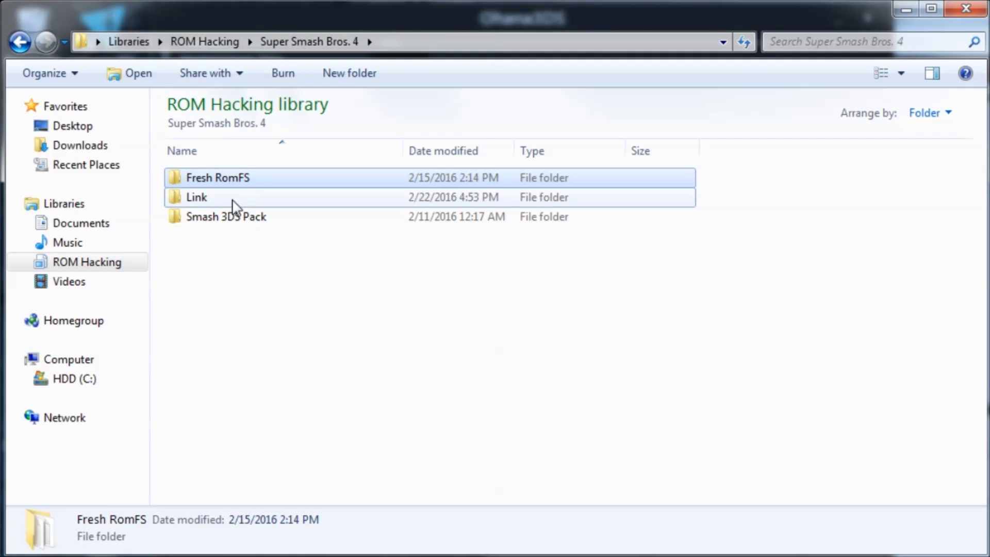
pyautogui.doubleClick(242, 198)
pyautogui.moveTo(242, 315); pyautogui.dragTo(347, 312)
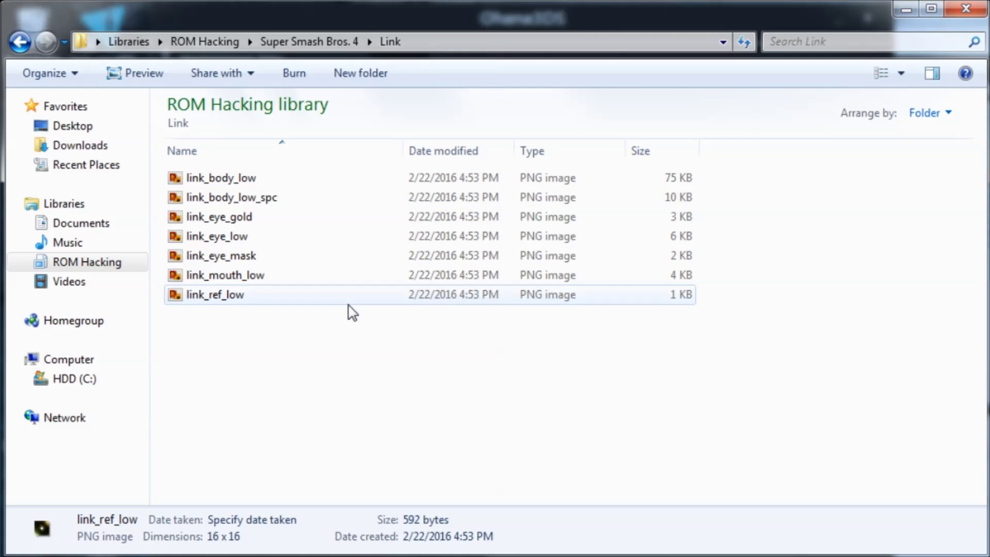
# Open link_body_low in the image viewer, look through the exported textures in the folder, and close the viewer.
pyautogui.click(315, 180)
pyautogui.doubleClick(316, 182)
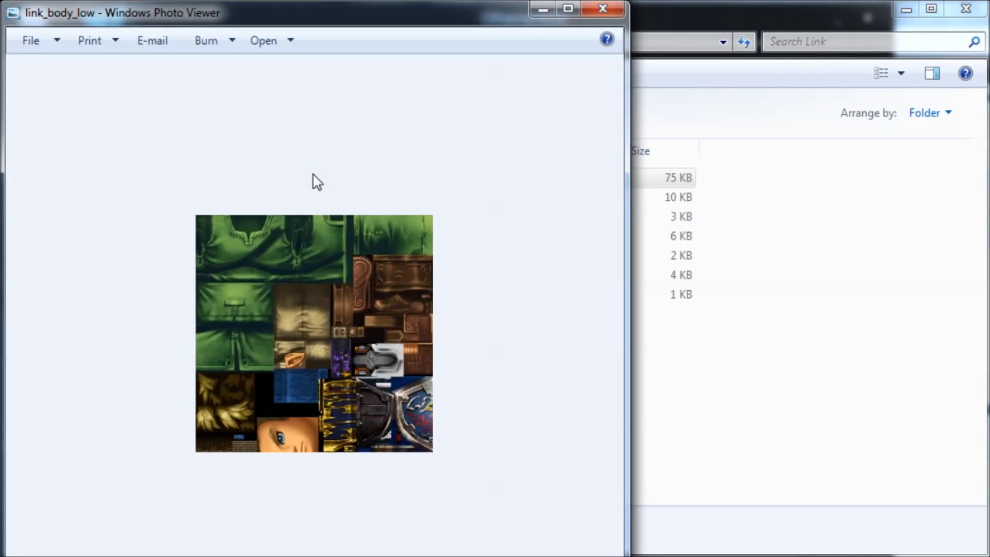
pyautogui.press('Right')
pyautogui.press('Right')
pyautogui.press('Right')
pyautogui.press('Right')
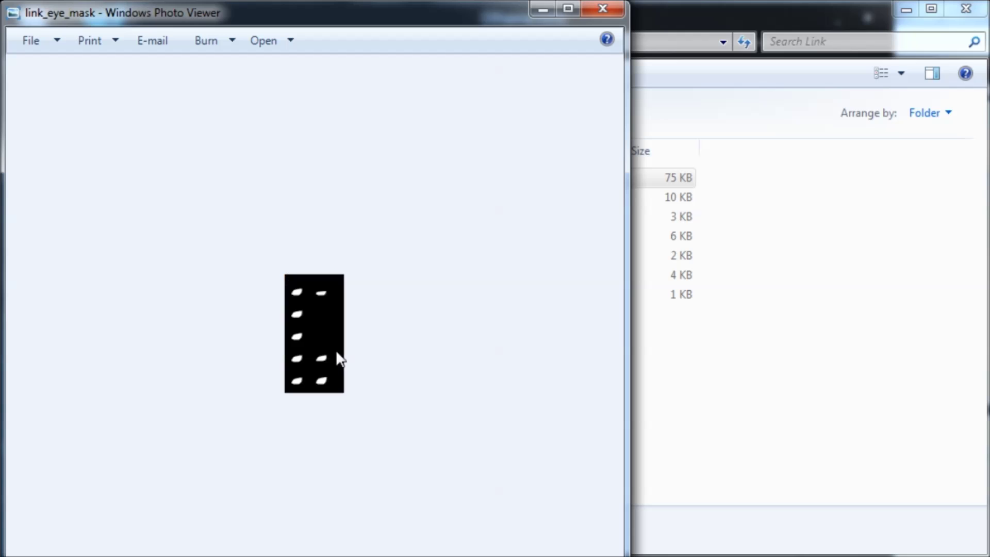
pyautogui.press('Right')
pyautogui.press('Right')
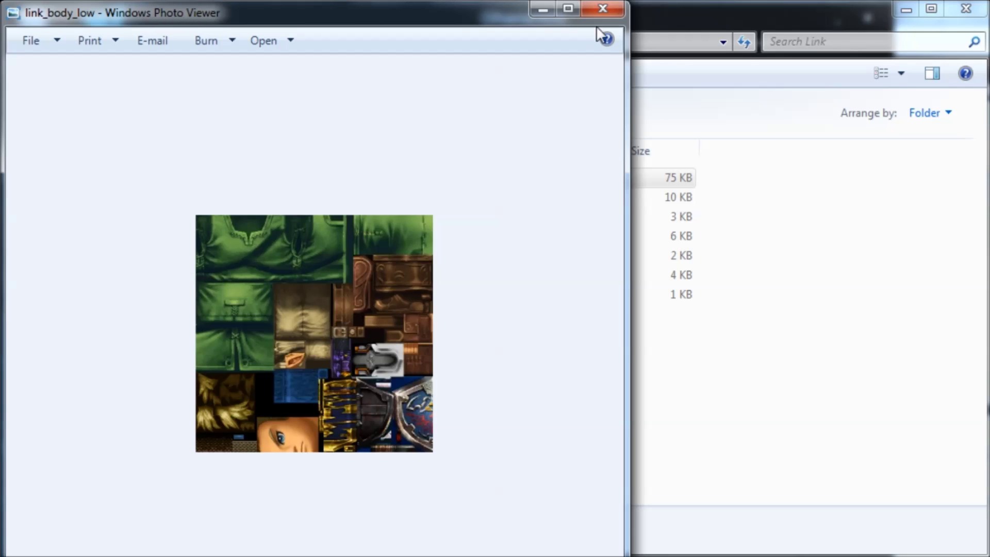
pyautogui.click(604, 9)
# Select all the PNG textures in the Link folder and open them for editing in paint.net.
pyautogui.moveTo(433, 358); pyautogui.dragTo(371, 305)
pyautogui.click(286, 359)
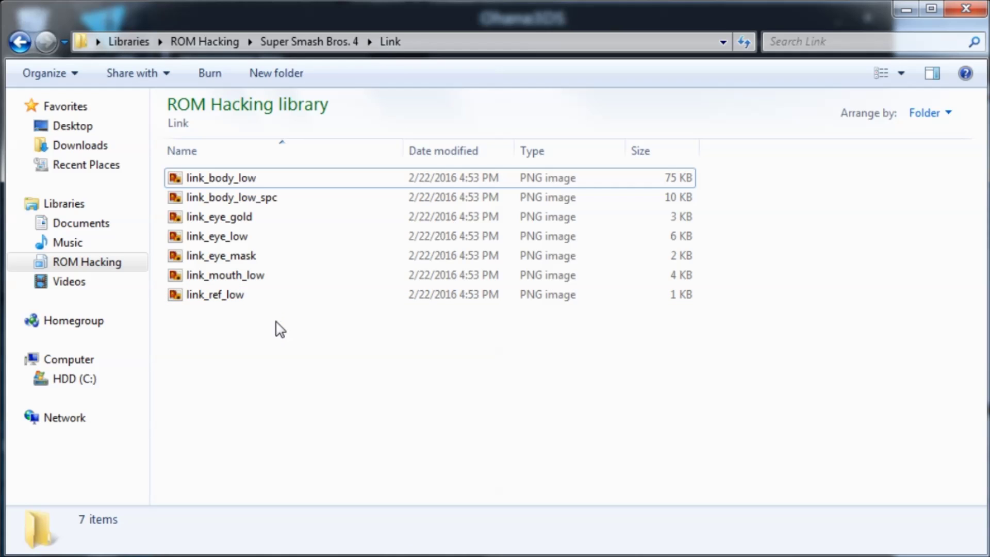
pyautogui.moveTo(265, 324); pyautogui.dragTo(284, 176)
pyautogui.rightClick(257, 178)
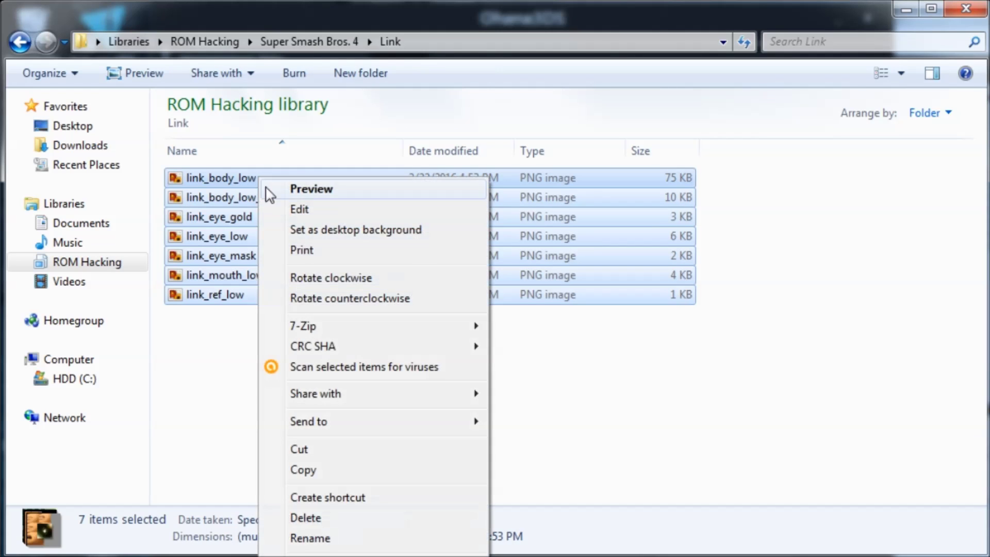
pyautogui.click(287, 209)
pyautogui.press('super')
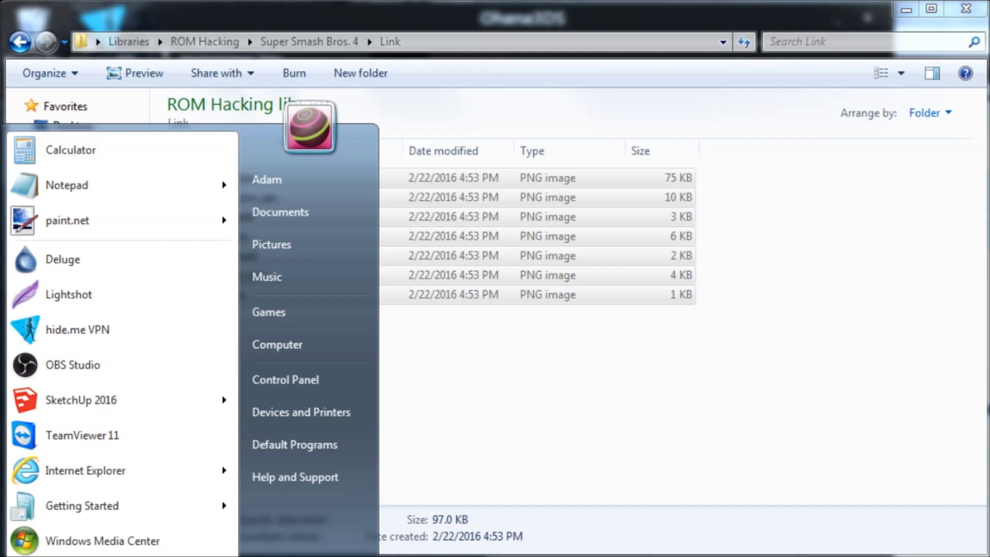
pyautogui.press('super')
pyautogui.press('super')
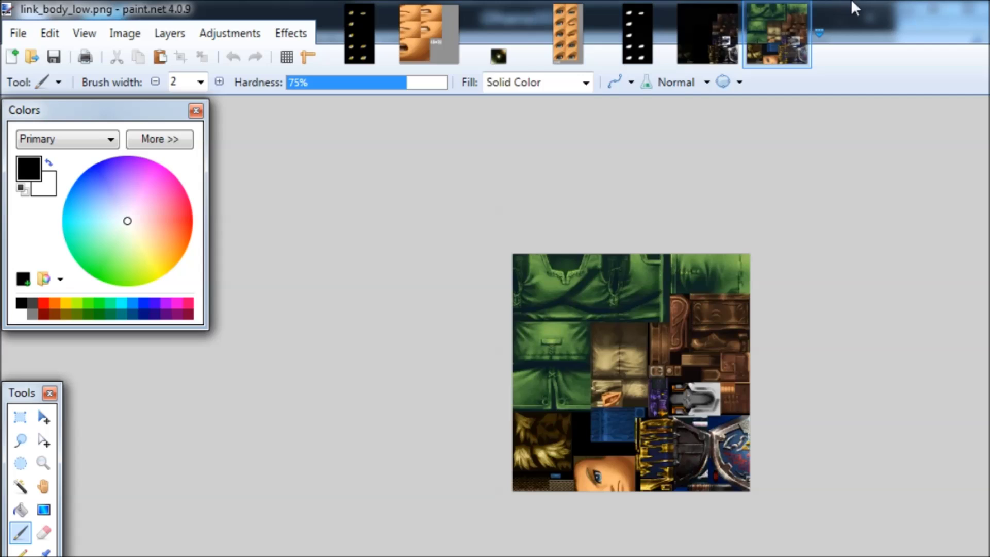
# Reposition and enlarge the paint.net window so the canvas, image thumbnails and tool windows fit on screen.
pyautogui.moveTo(873, 7)
pyautogui.mouseDown()
pyautogui.moveTo(831, 66)
pyautogui.moveTo(514, 38)
pyautogui.moveTo(466, 10)
pyautogui.moveTo(477, 6)
pyautogui.mouseUp()
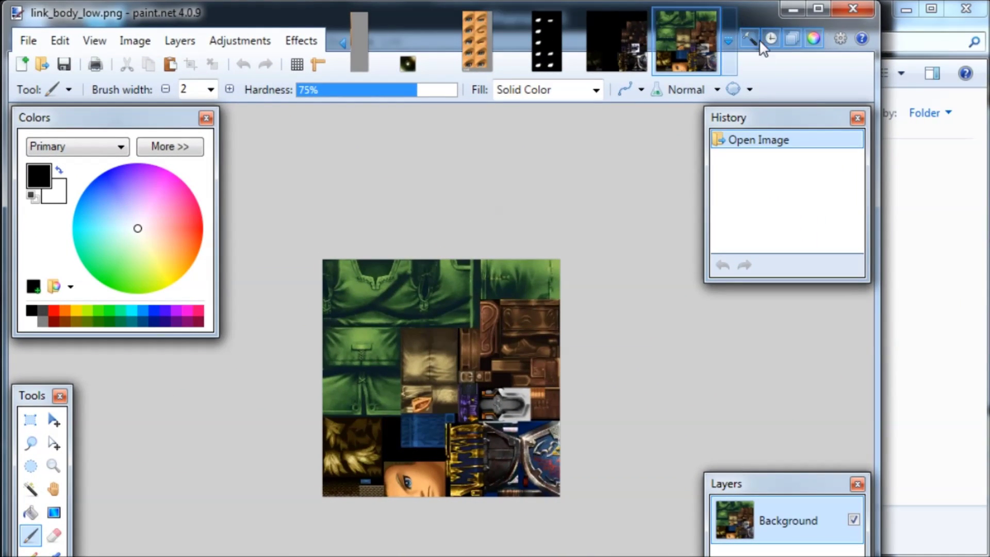
pyautogui.moveTo(751, 15)
pyautogui.mouseDown()
pyautogui.moveTo(757, 187)
pyautogui.moveTo(772, 38)
pyautogui.moveTo(749, 14)
pyautogui.mouseUp()
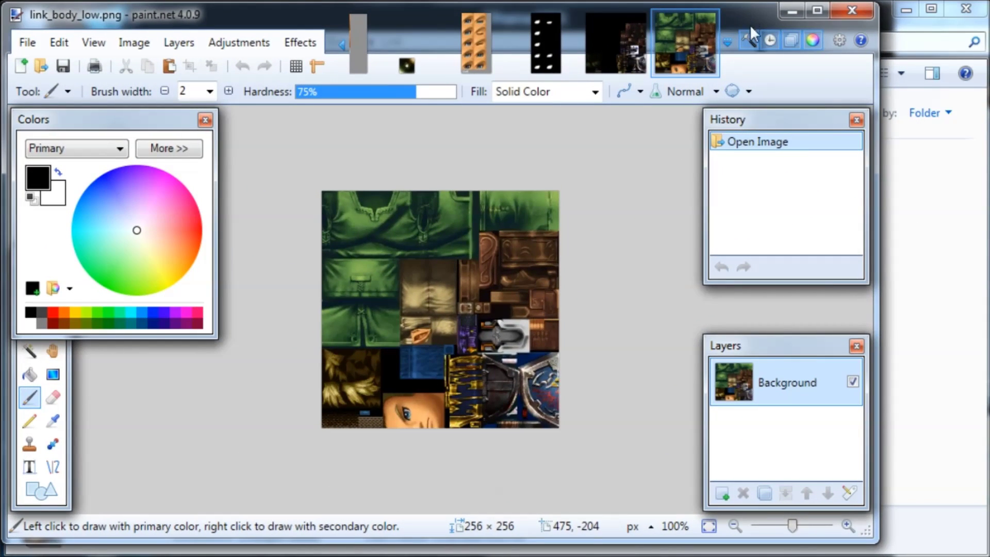
pyautogui.moveTo(876, 535)
pyautogui.mouseDown()
pyautogui.moveTo(965, 542)
pyautogui.moveTo(977, 556)
pyautogui.mouseUp()
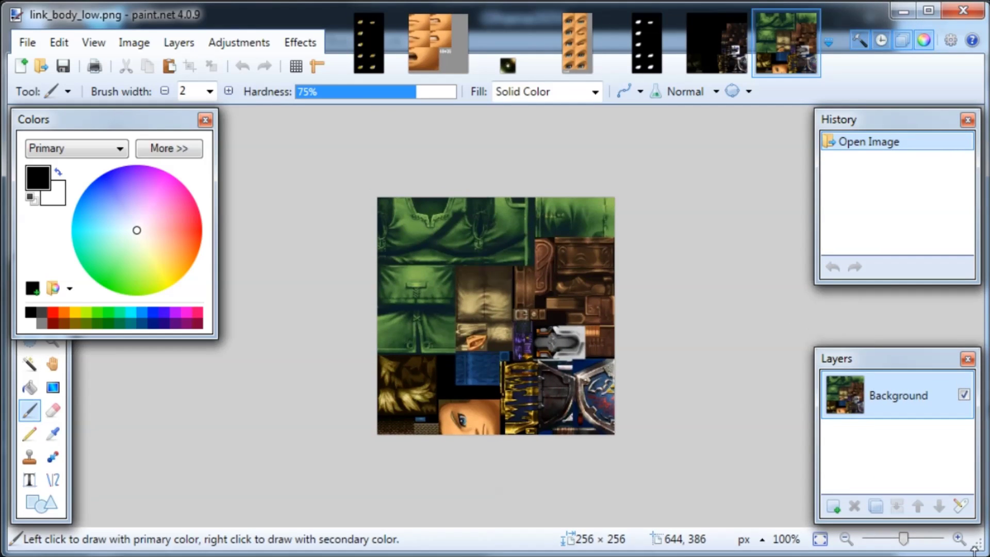
# Examine the link_eye_gold, link_eye_low and link_ref_low textures up close.
pyautogui.click(370, 57)
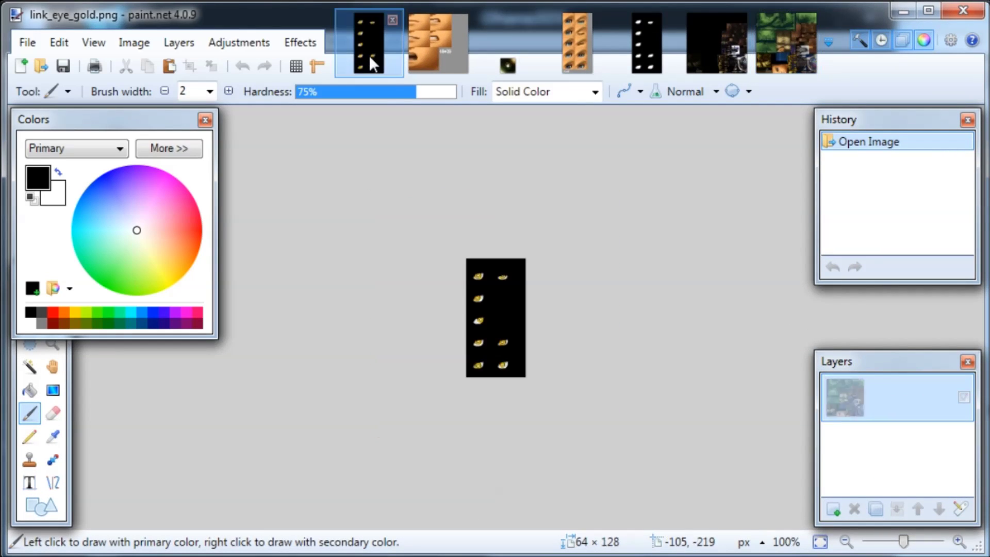
pyautogui.scroll(2, 425, 413)
pyautogui.scroll(2, 423, 411)
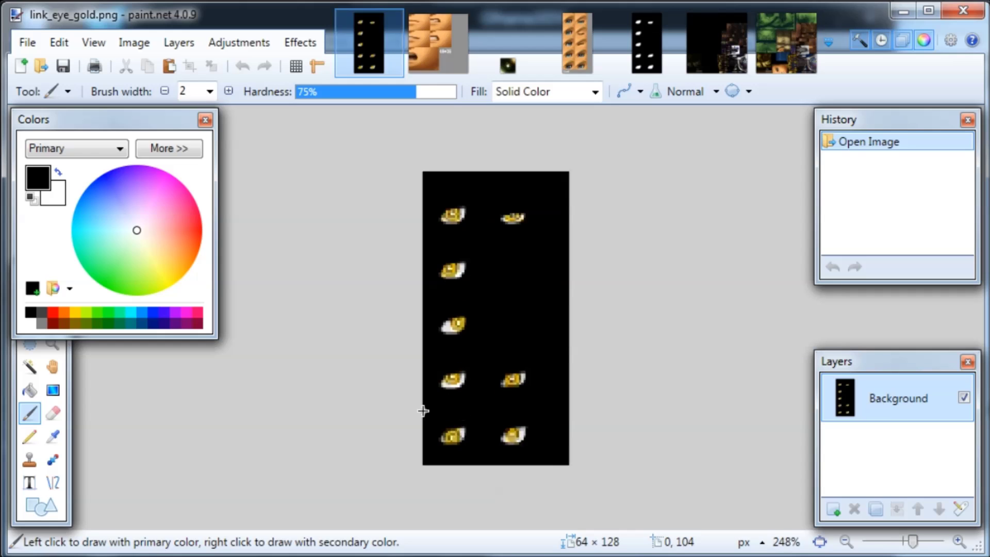
pyautogui.scroll(1, 448, 365)
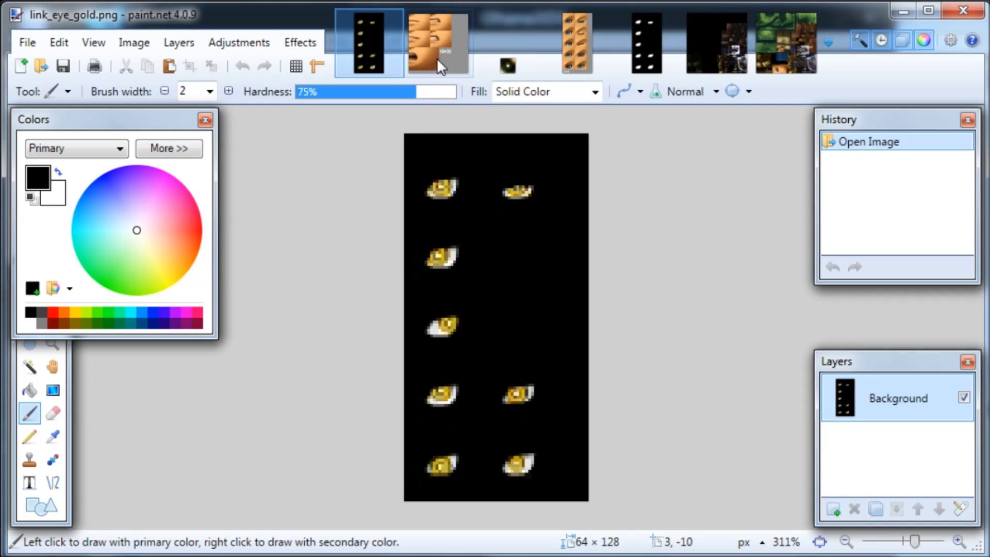
pyautogui.click(596, 46)
pyautogui.scroll(4, 430, 424)
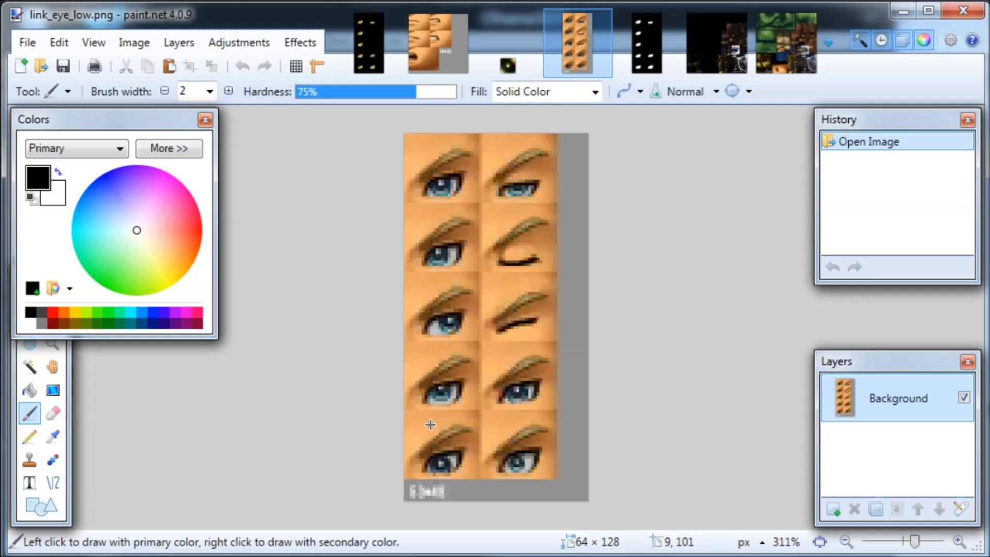
pyautogui.click(508, 57)
pyautogui.scroll(3, 429, 216)
# Close the link_eye_gold, link_mouth_low, link_ref_low and link_eye_low images.
pyautogui.click(375, 29)
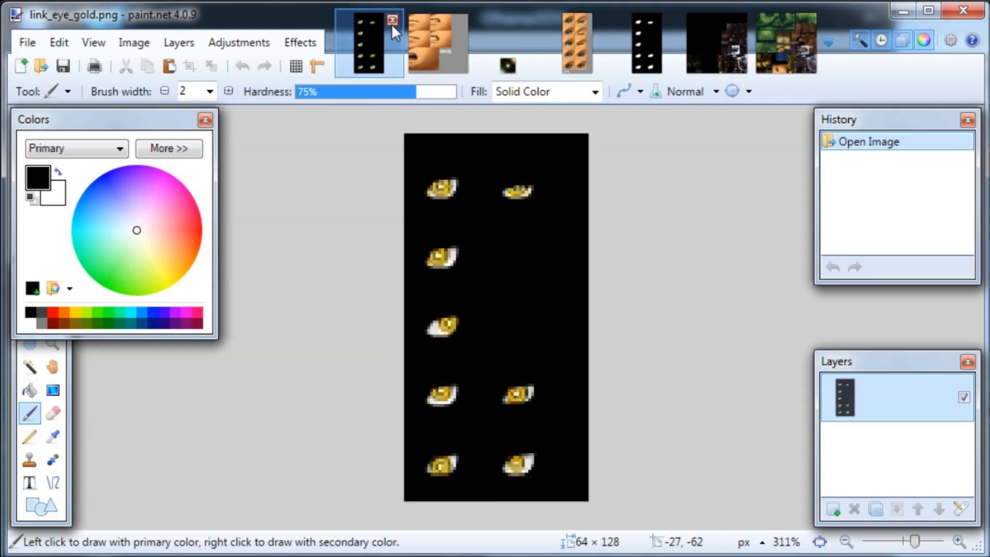
pyautogui.click(392, 18)
pyautogui.click(392, 17)
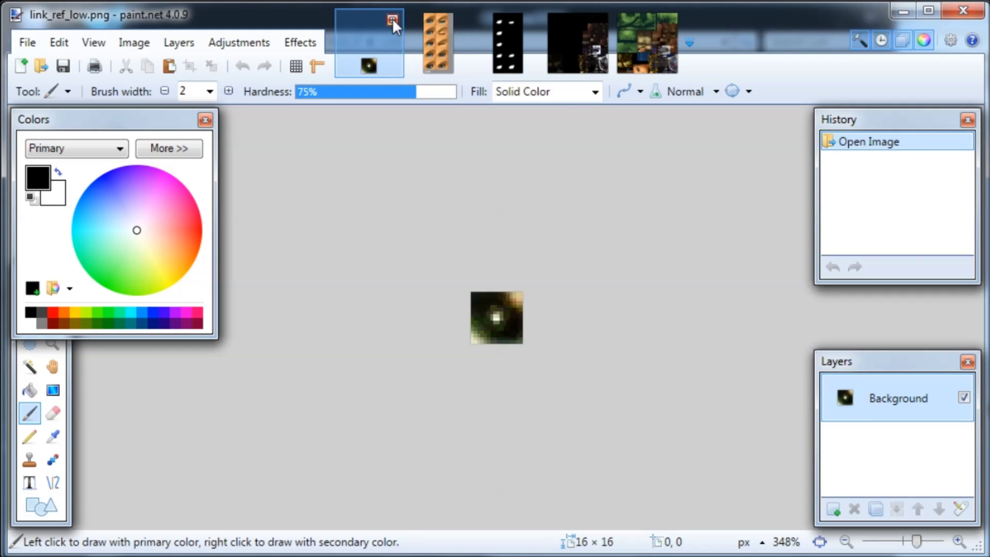
pyautogui.click(392, 18)
pyautogui.click(392, 18)
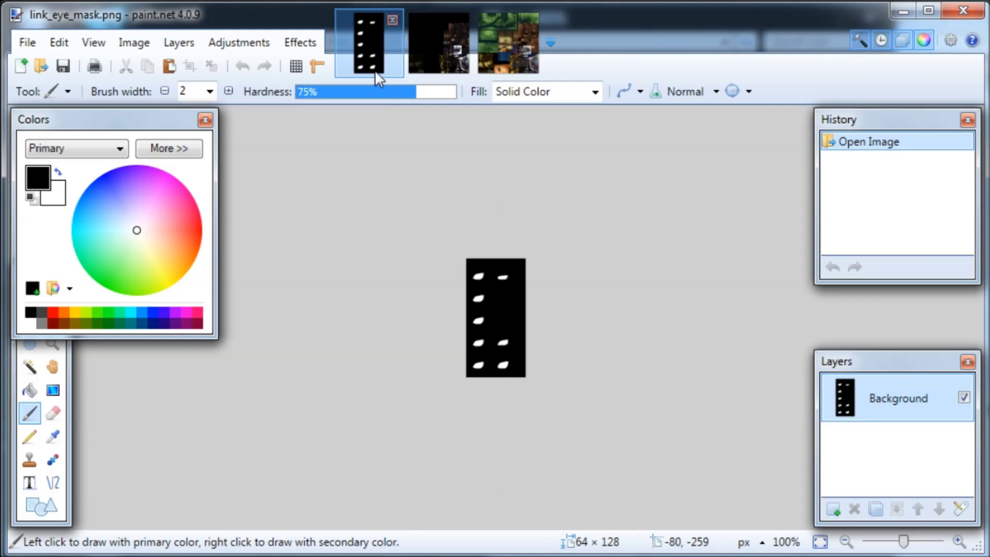
# Inspect link_eye_mask.png up close, and close it without saving changes.
pyautogui.scroll(3, 399, 395)
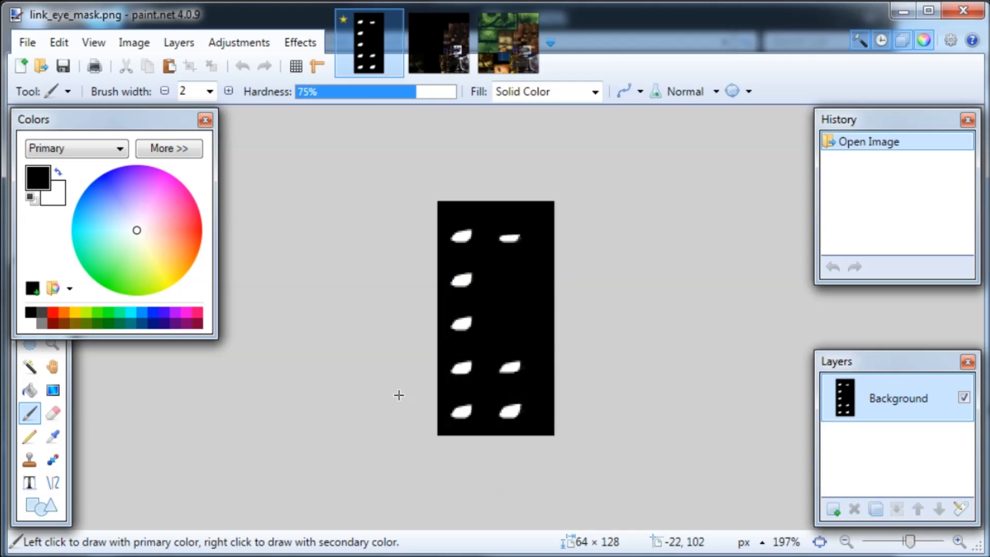
pyautogui.click(392, 19)
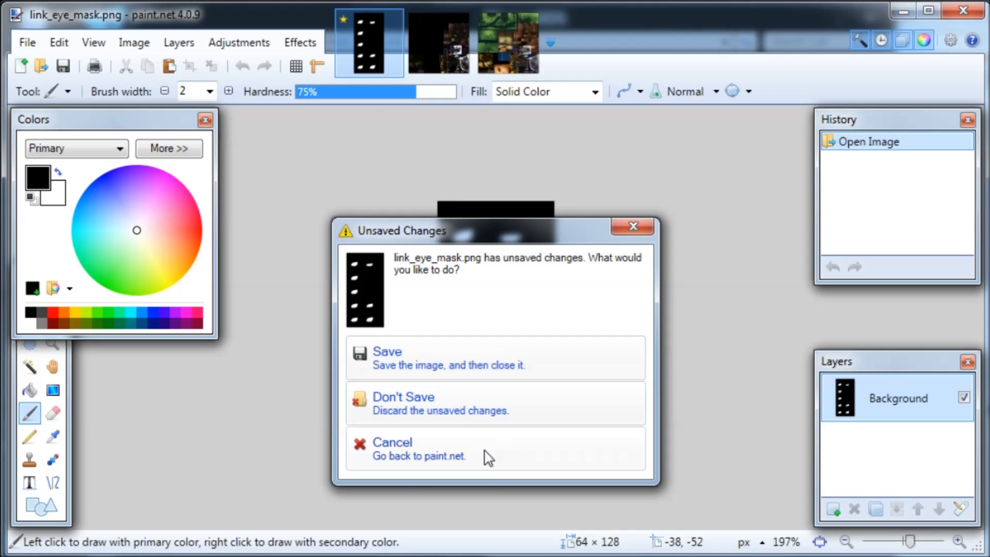
pyautogui.click(463, 411)
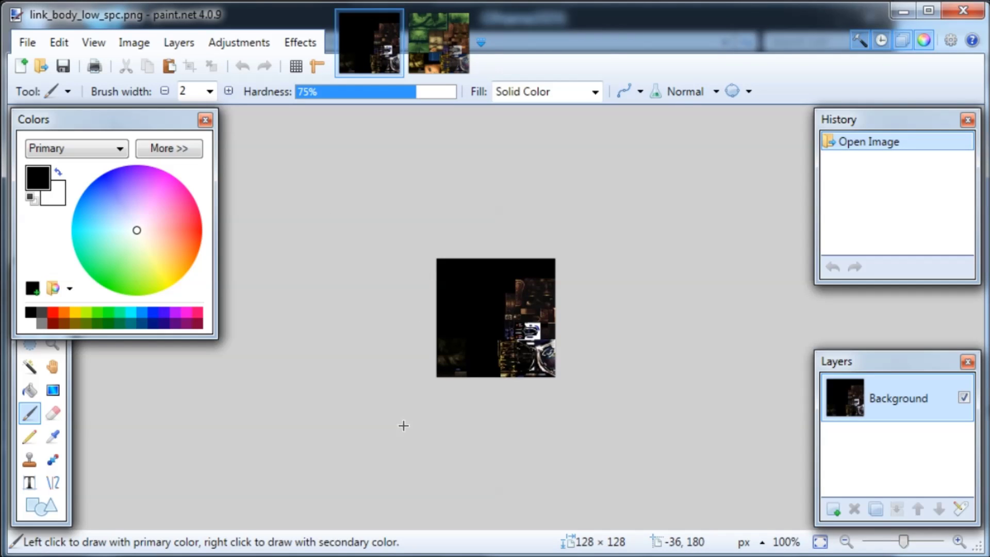
# Inspect the link_body_low_spc texture up close, and close its image.
pyautogui.scroll(4, 394, 427)
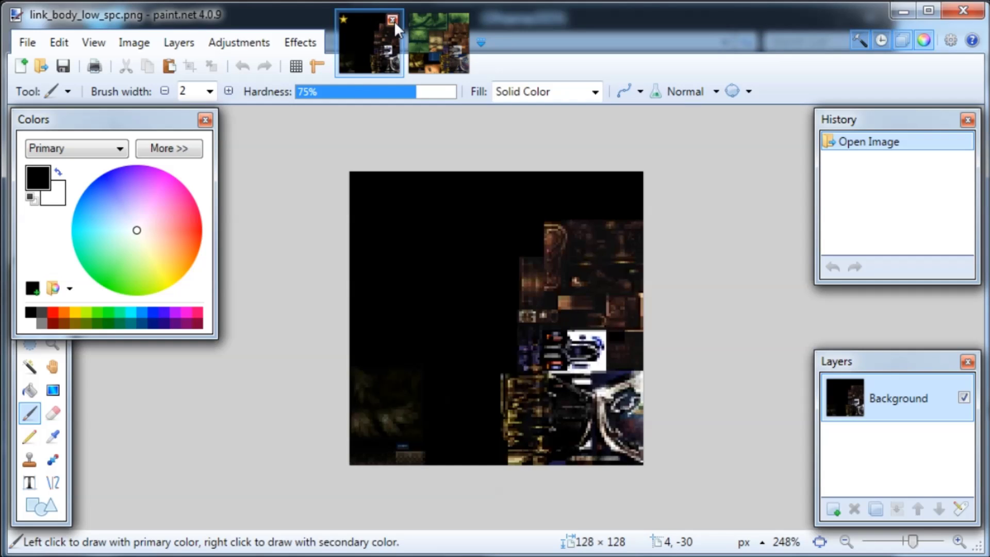
pyautogui.click(395, 18)
pyautogui.click(391, 406)
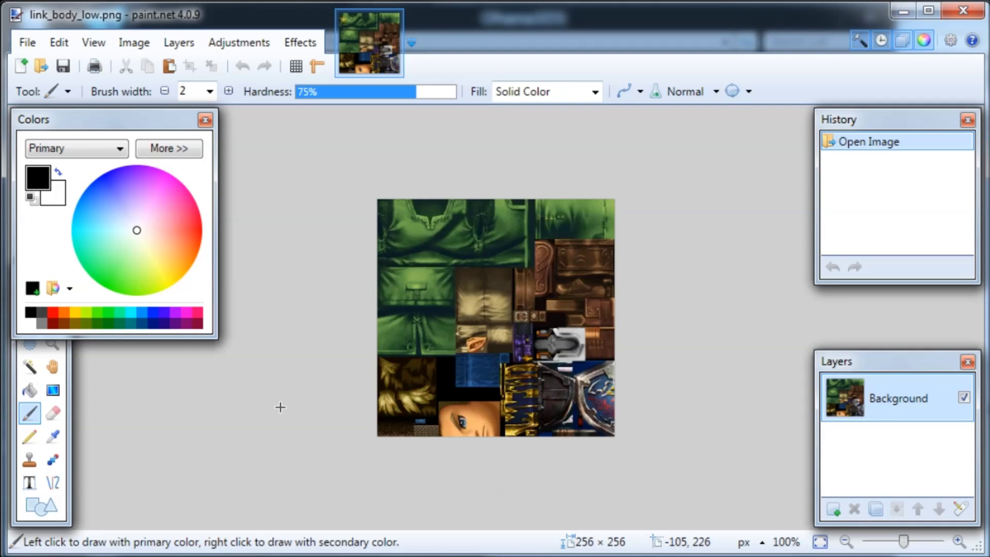
pyautogui.scroll(2, 280, 407)
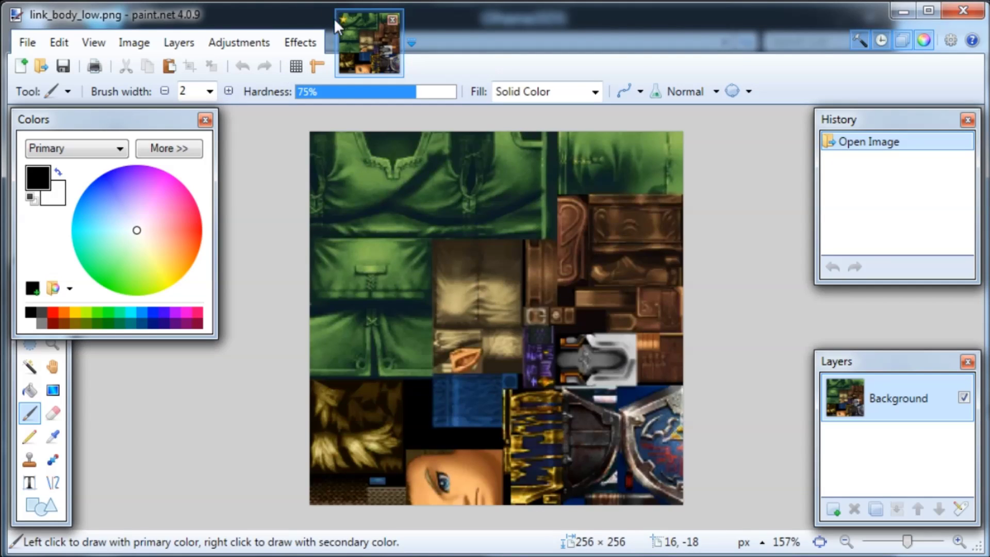
pyautogui.click(216, 43)
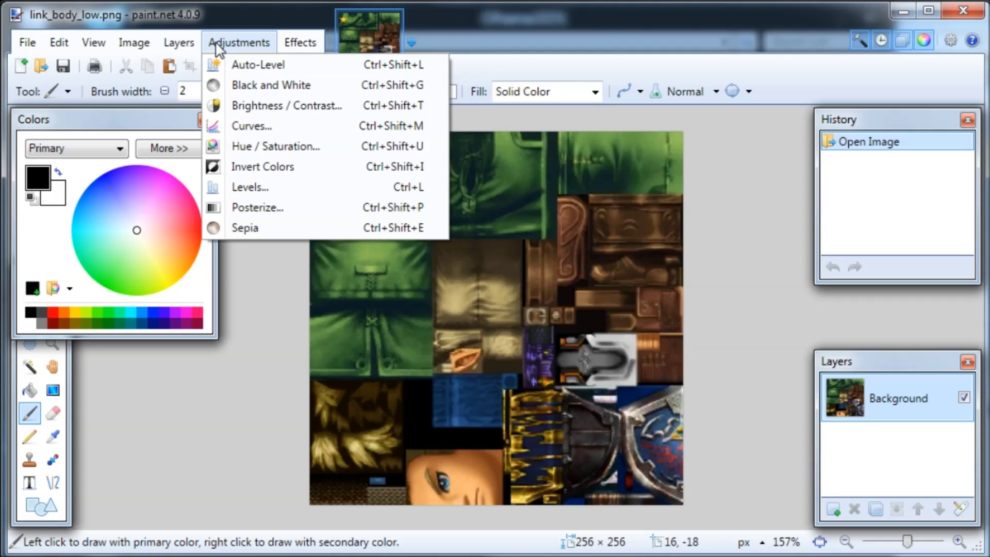
pyautogui.click(260, 147)
pyautogui.moveTo(482, 199); pyautogui.dragTo(164, 151)
pyautogui.moveTo(123, 186); pyautogui.dragTo(174, 192)
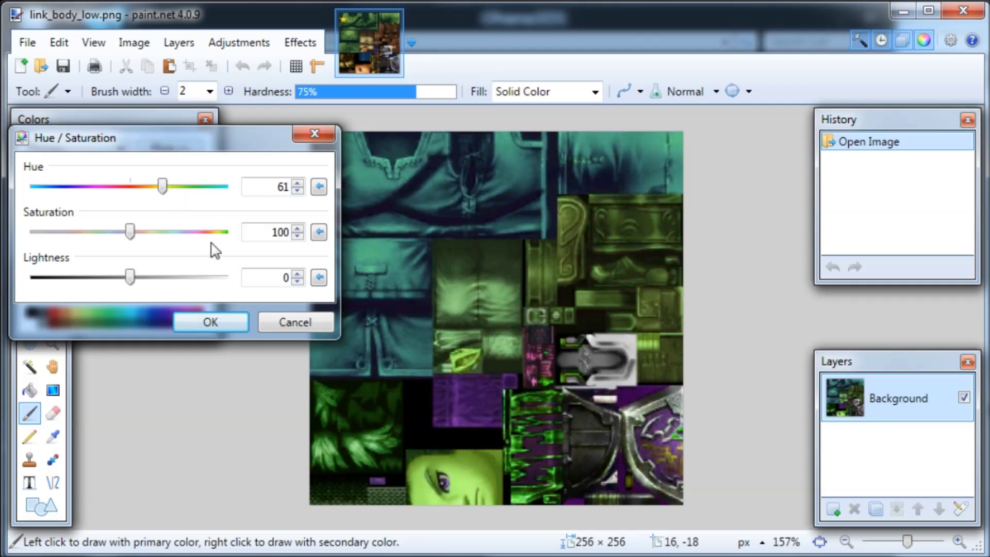
pyautogui.click(284, 321)
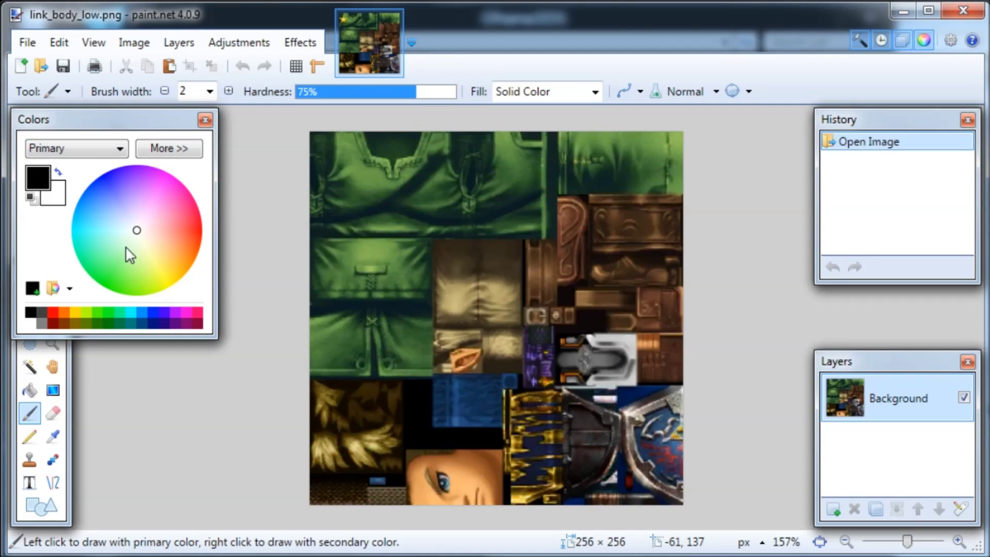
# Move the Colors window clear of the tools and select the face area of link_body_low.png with a rectangle about 66 × 38 pixels.
pyautogui.moveTo(129, 124); pyautogui.dragTo(158, 124)
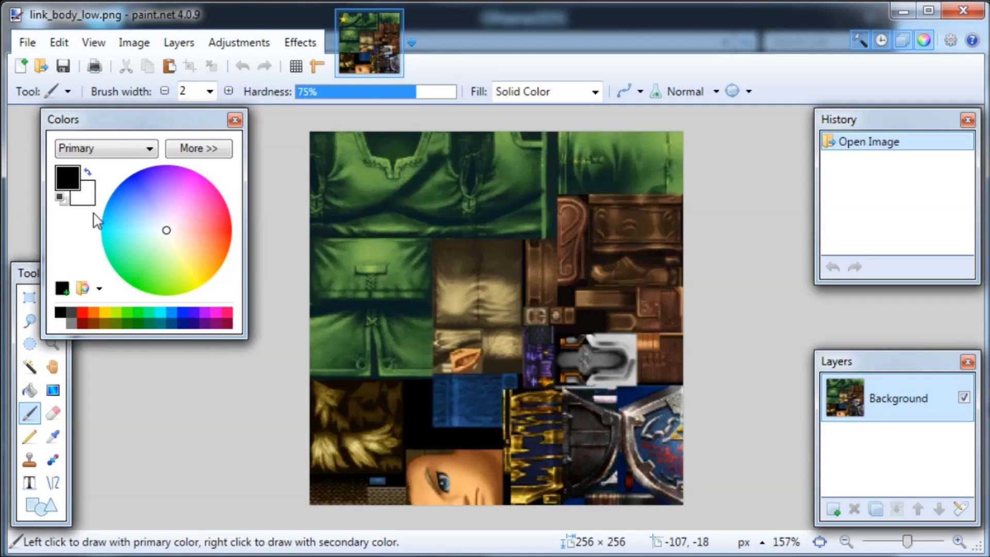
pyautogui.click(30, 297)
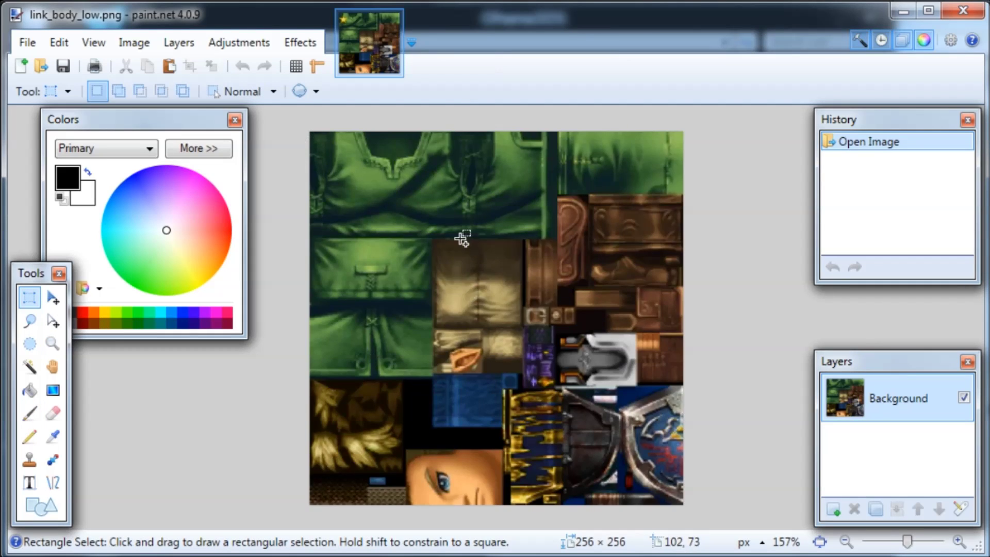
pyautogui.scroll(3, 463, 237)
pyautogui.scroll(-5, 933, 320)
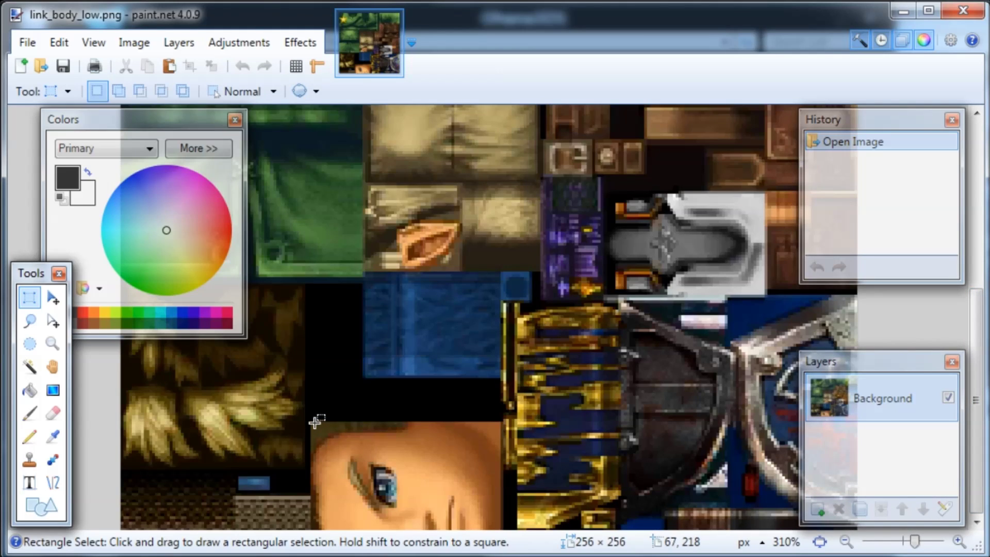
pyautogui.moveTo(312, 422); pyautogui.dragTo(500, 548)
# Reselect the face area as a 67 × 38 pixel rectangle starting at 66, 218, and invert the selection.
pyautogui.scroll(5, 469, 492)
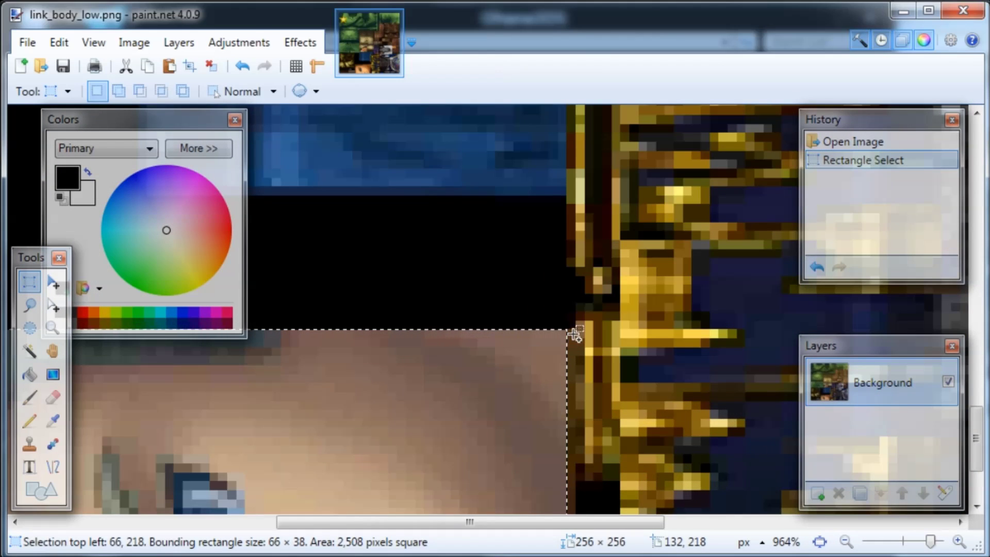
pyautogui.moveTo(566, 335); pyautogui.dragTo(505, 547)
pyautogui.scroll(-5, 570, 338)
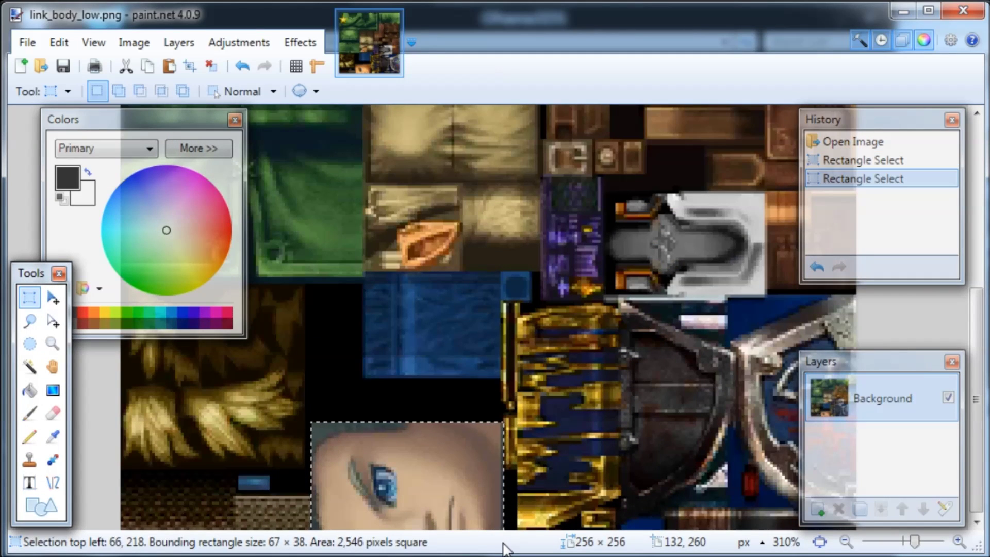
pyautogui.scroll(6, 436, 491)
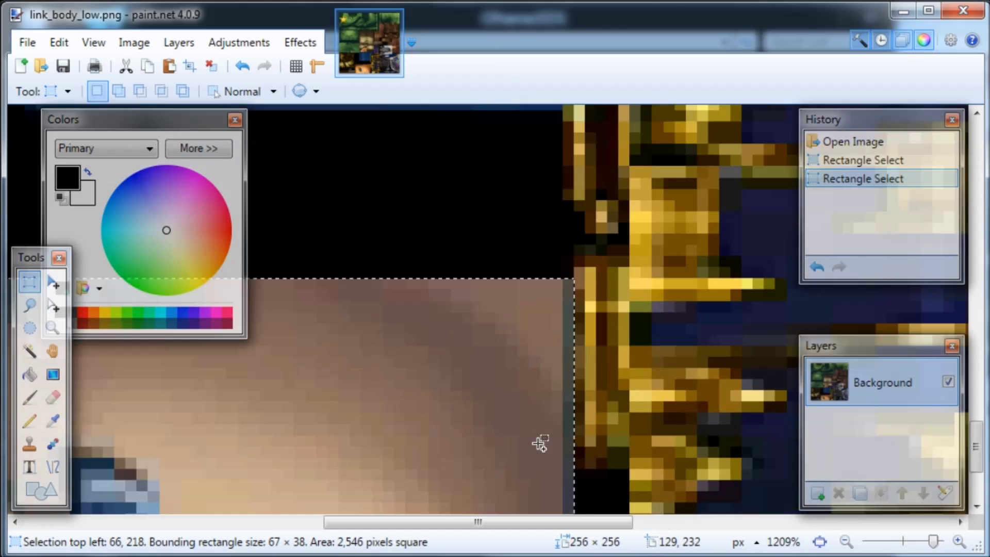
pyautogui.scroll(-4, 540, 442)
pyautogui.scroll(-5, 540, 442)
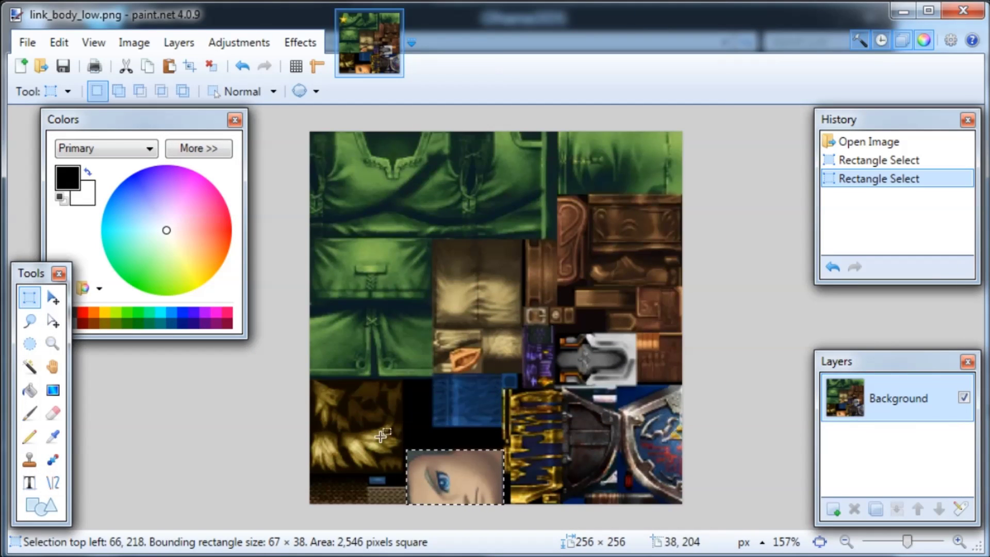
pyautogui.click(62, 42)
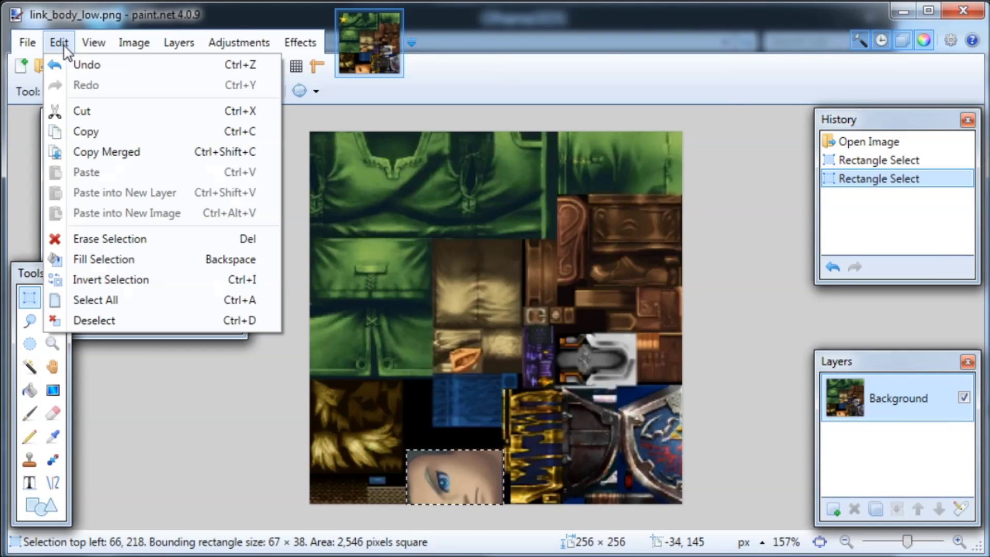
pyautogui.click(136, 285)
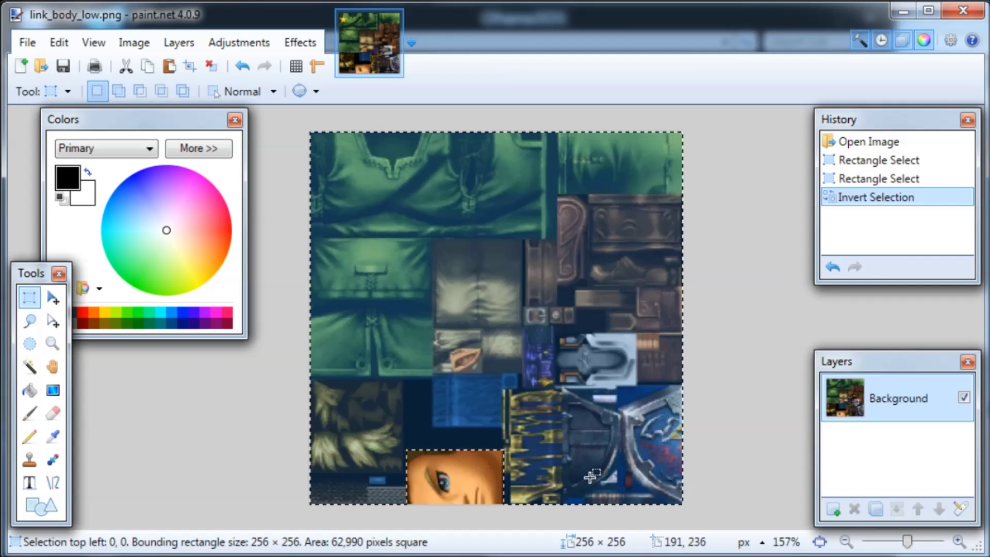
# Apply Hue / Saturation with hue -101, saturation 100 and lightness 0 to everything except the face, and deselect.
pyautogui.click(239, 43)
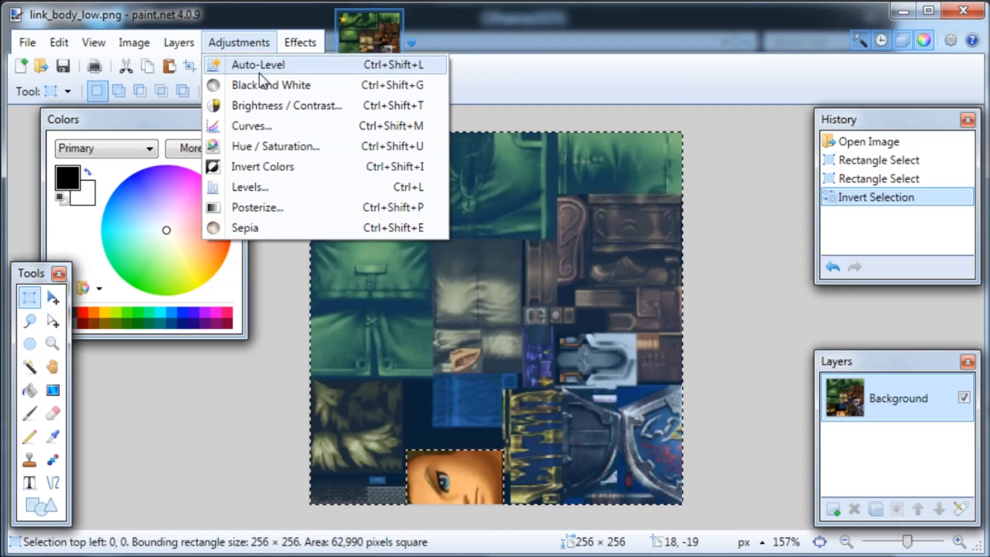
pyautogui.click(281, 147)
pyautogui.moveTo(439, 196); pyautogui.dragTo(227, 86)
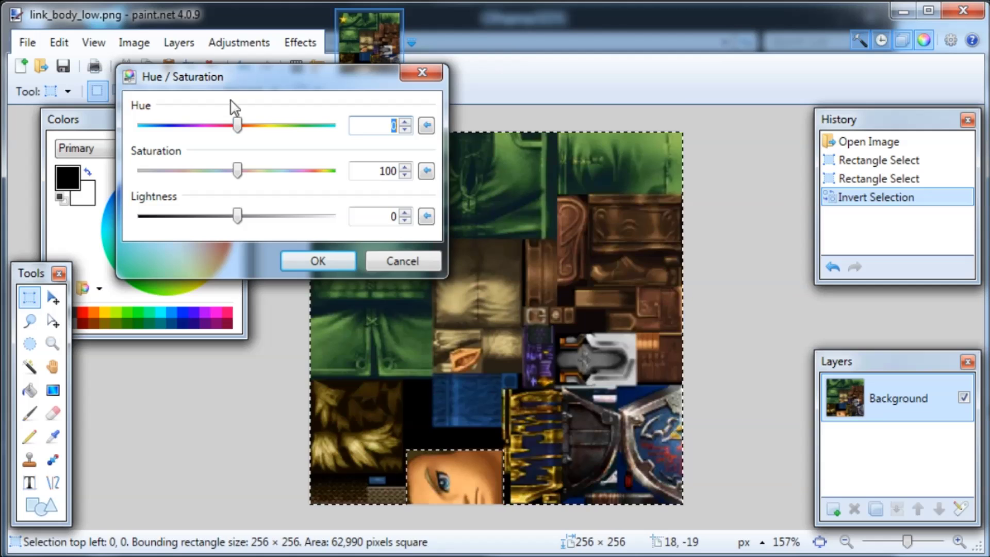
pyautogui.moveTo(237, 125); pyautogui.dragTo(276, 150)
pyautogui.moveTo(291, 89); pyautogui.dragTo(189, 95)
pyautogui.click(175, 130)
pyautogui.moveTo(173, 131); pyautogui.dragTo(93, 146)
pyautogui.moveTo(138, 227)
pyautogui.mouseDown()
pyautogui.moveTo(155, 227)
pyautogui.moveTo(133, 227)
pyautogui.mouseUp()
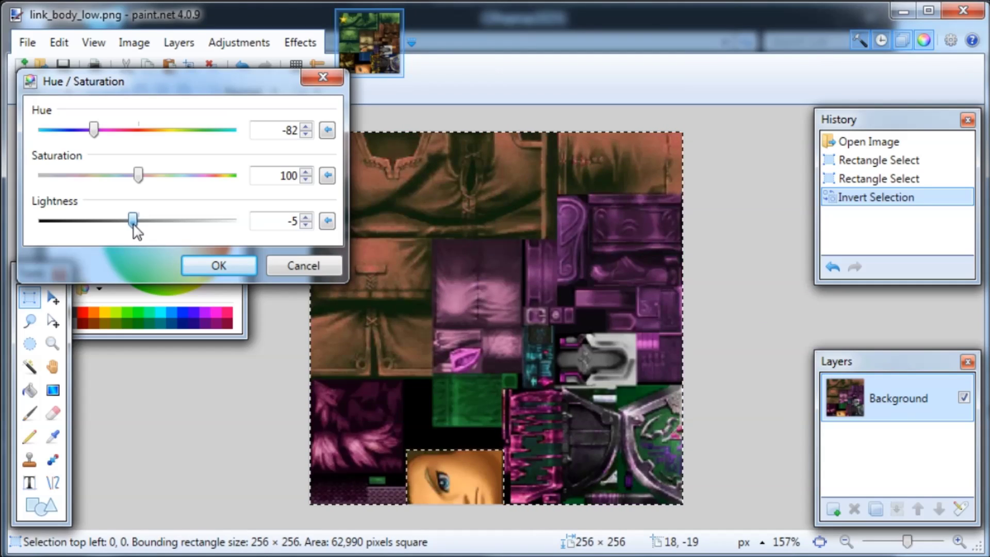
pyautogui.moveTo(93, 132); pyautogui.dragTo(87, 134)
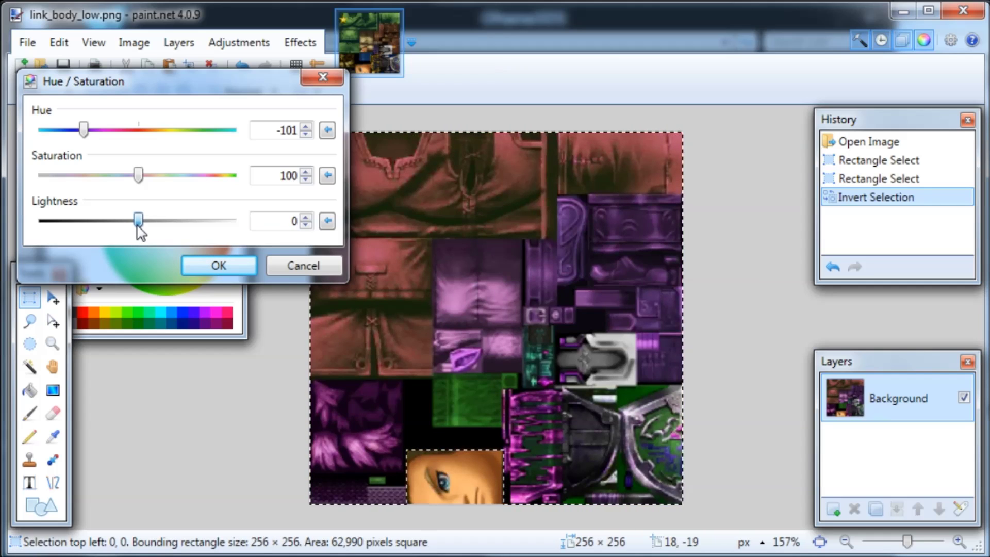
pyautogui.click(217, 265)
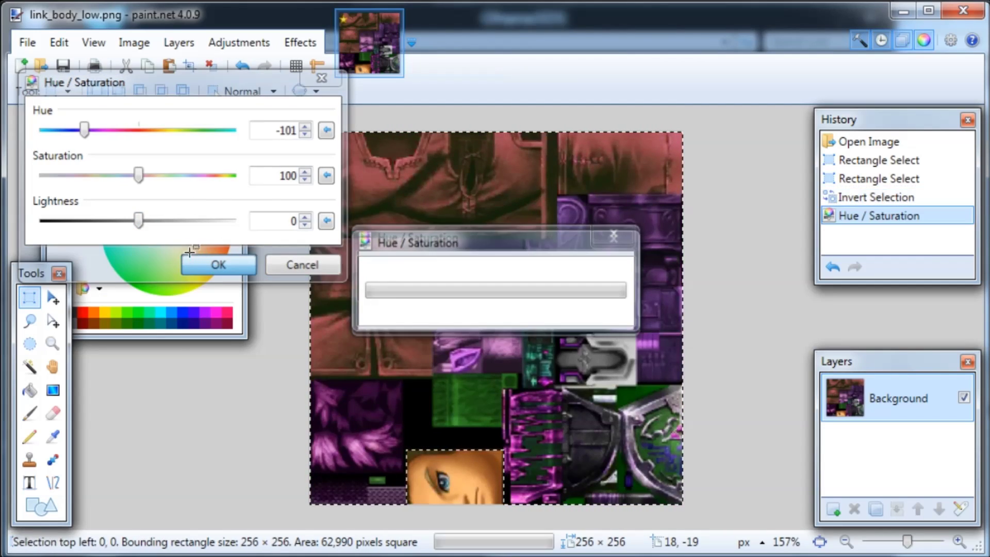
pyautogui.click(265, 241)
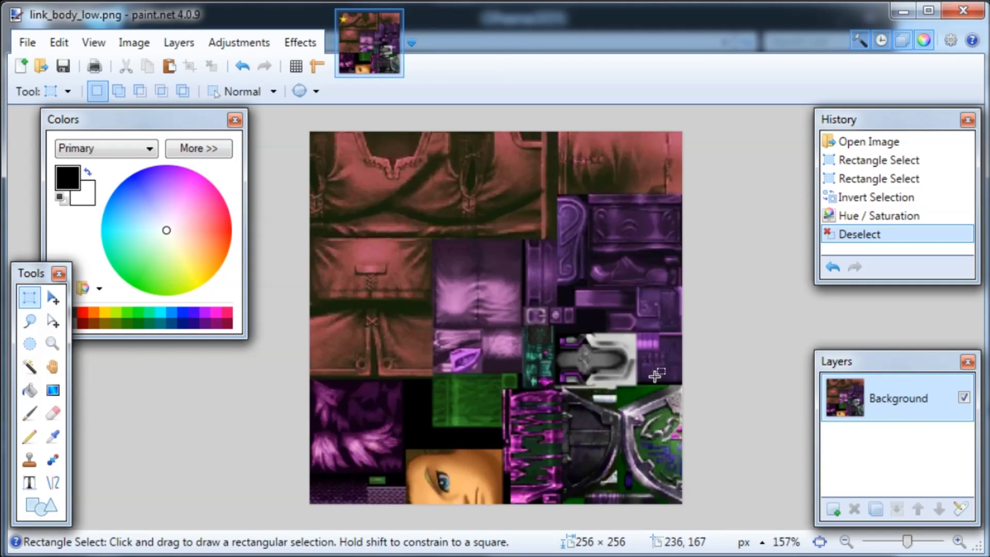
# Check the recoloured texture up close, save link_body_low.png with auto-detected bit depth, and close paint.net.
pyautogui.scroll(4, 655, 375)
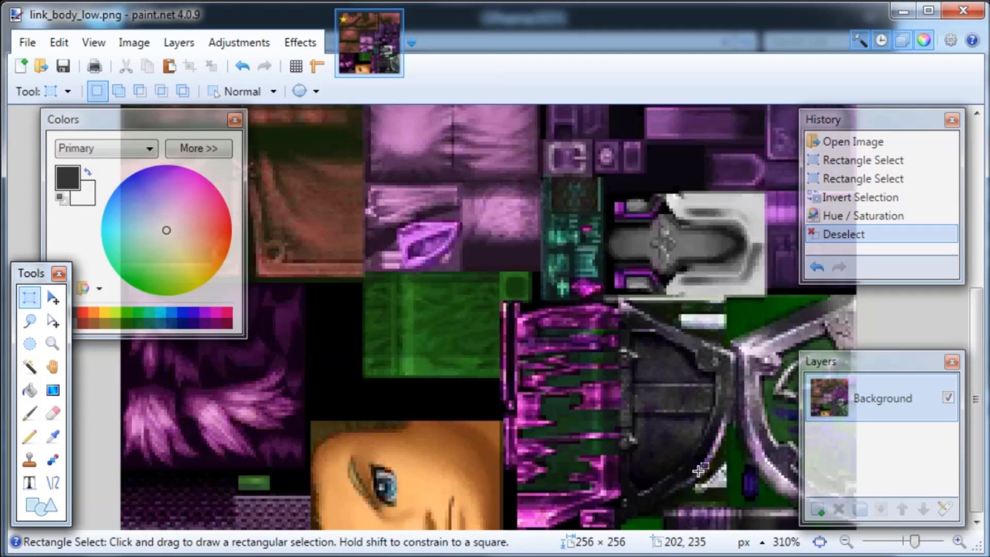
pyautogui.scroll(-3, 720, 471)
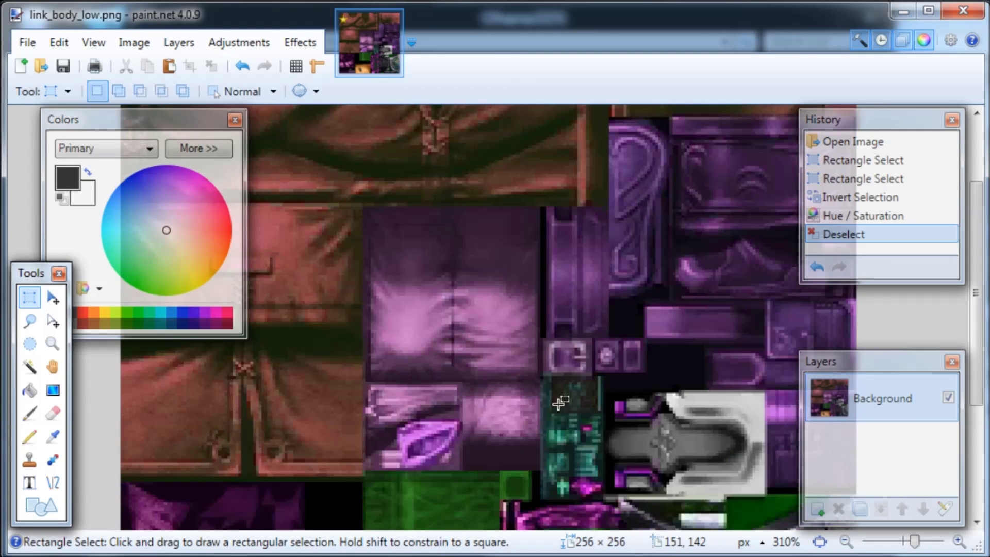
pyautogui.scroll(-2, 548, 404)
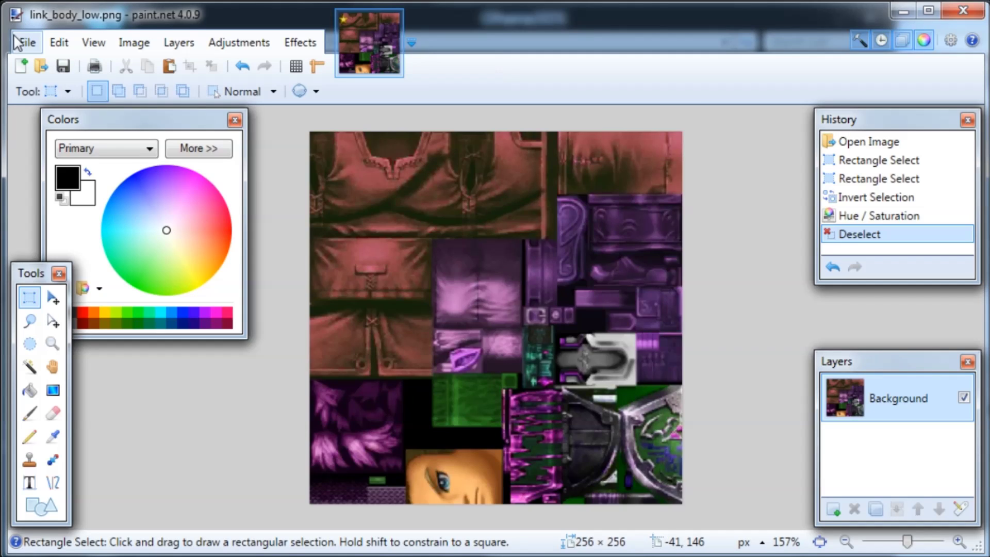
pyautogui.click(25, 41)
pyautogui.click(77, 171)
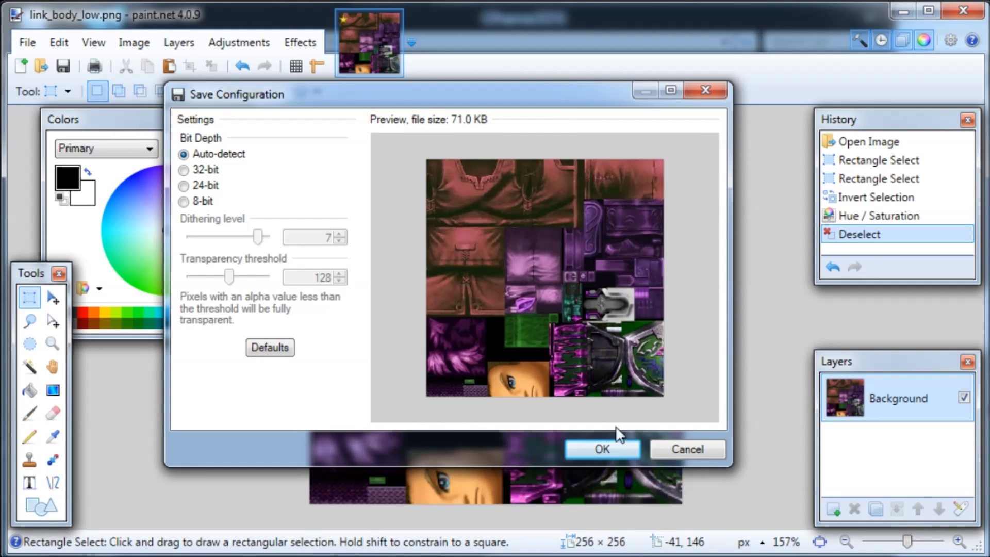
pyautogui.click(608, 449)
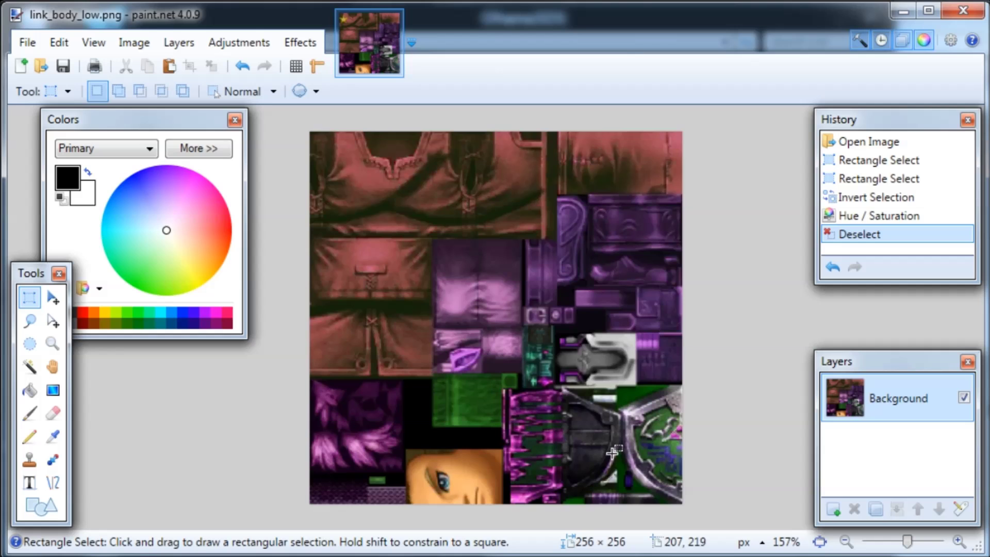
pyautogui.click(964, 12)
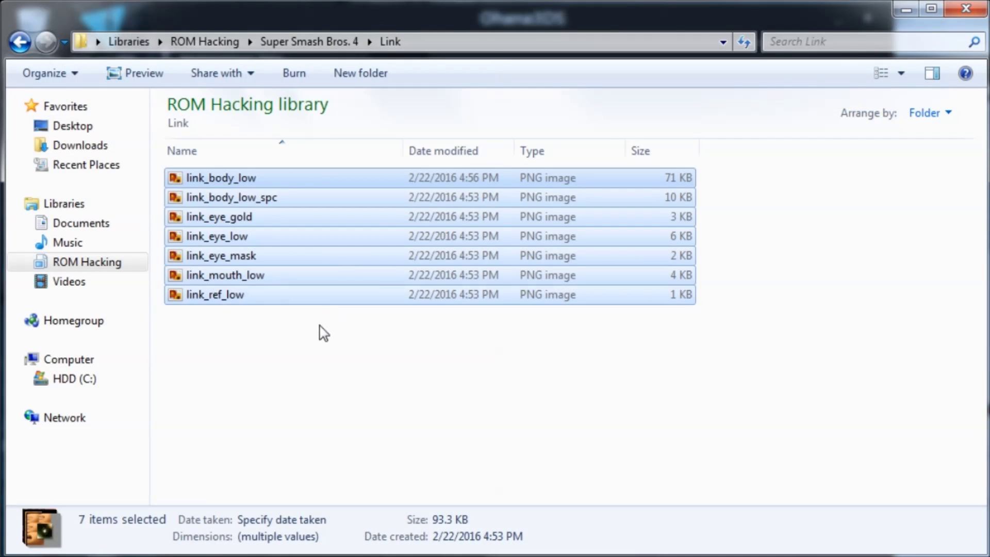
# Launch Ohana3DS from the Smash 3DS Pack folder under Super Smash Bros. 4, reposition its window and dismiss the start screen.
pyautogui.moveTo(301, 369); pyautogui.dragTo(468, 393)
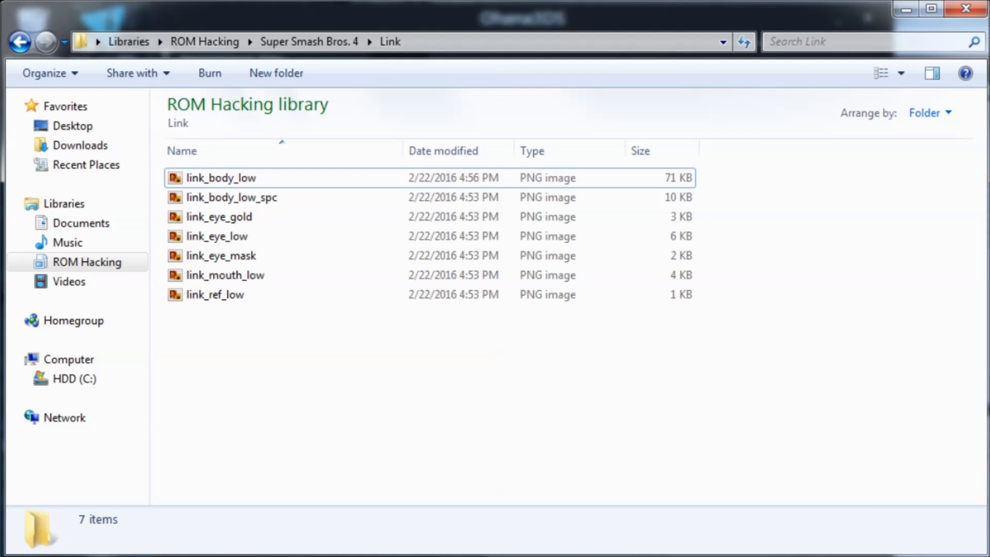
pyautogui.click(298, 44)
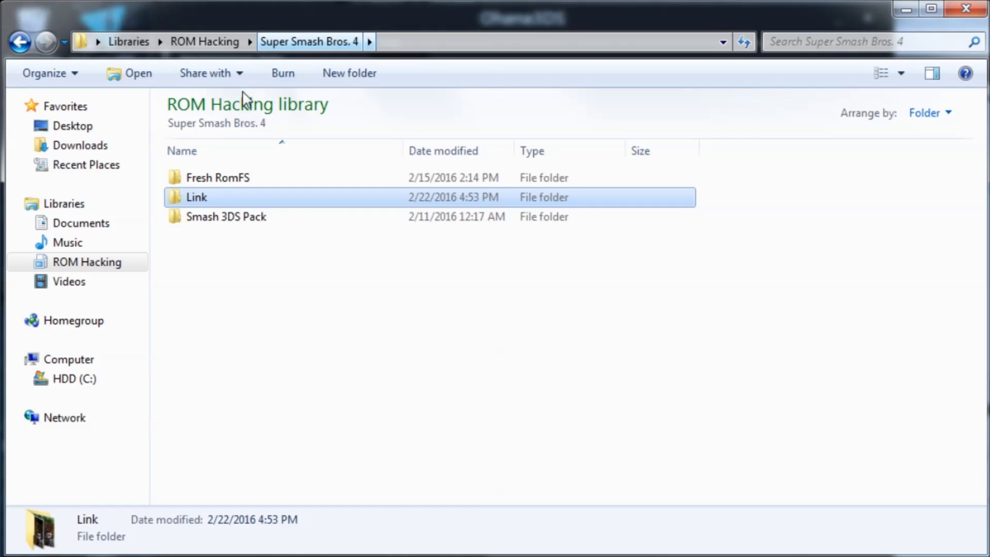
pyautogui.doubleClick(219, 217)
pyautogui.doubleClick(227, 239)
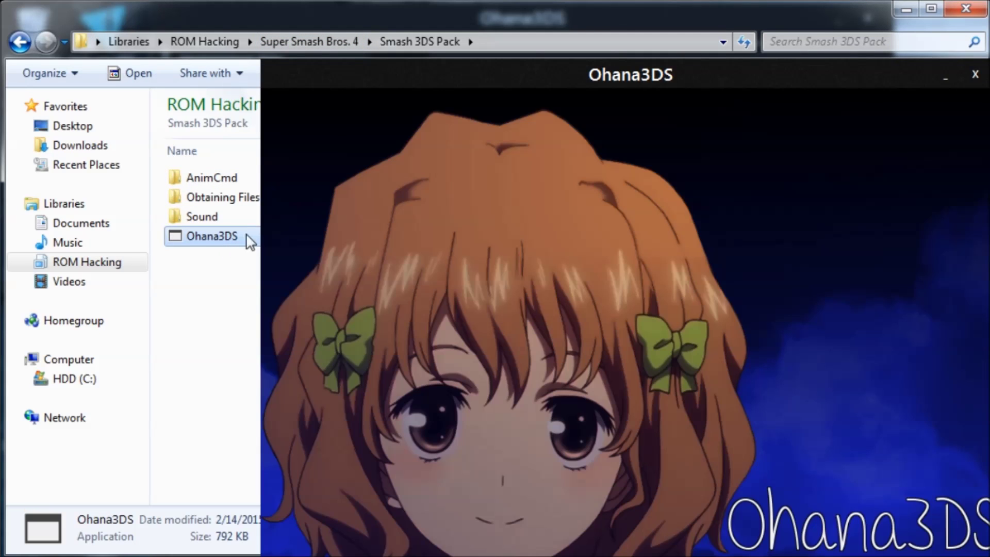
pyautogui.moveTo(457, 72); pyautogui.dragTo(354, 21)
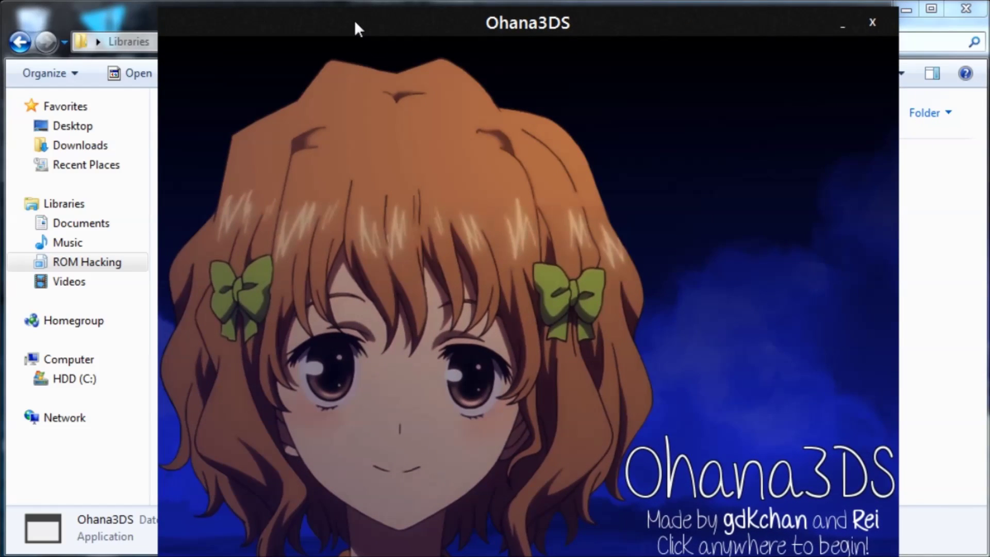
pyautogui.click(369, 270)
# Start opening a BCH model and browse to the data\ui folder inside Fresh RomFS.
pyautogui.click(432, 511)
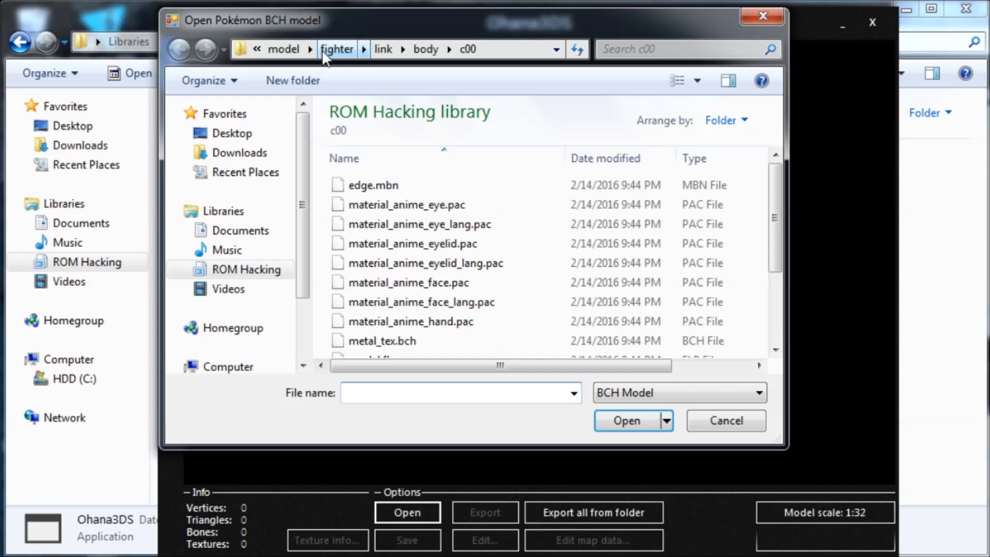
pyautogui.click(296, 48)
pyautogui.click(368, 56)
pyautogui.scroll(-3, 395, 325)
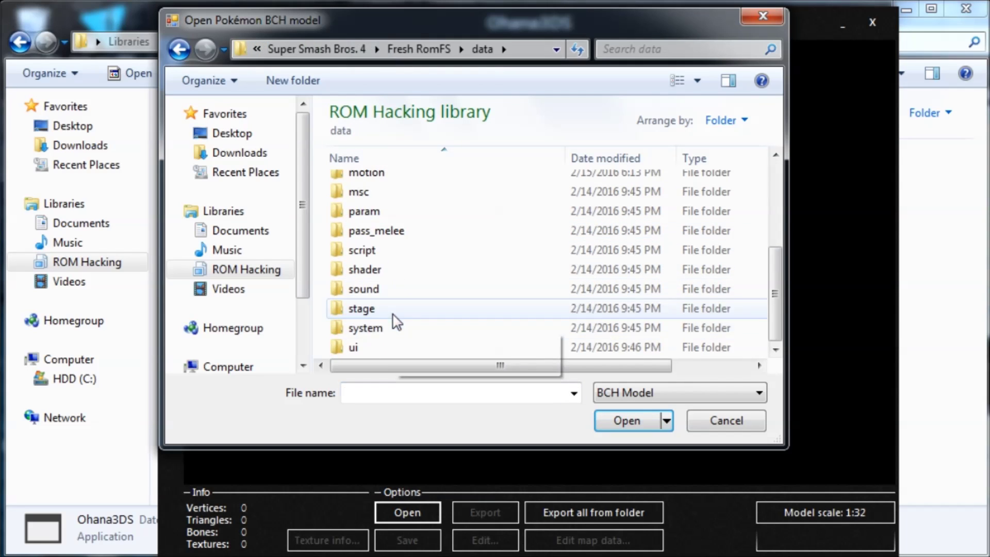
pyautogui.doubleClick(382, 347)
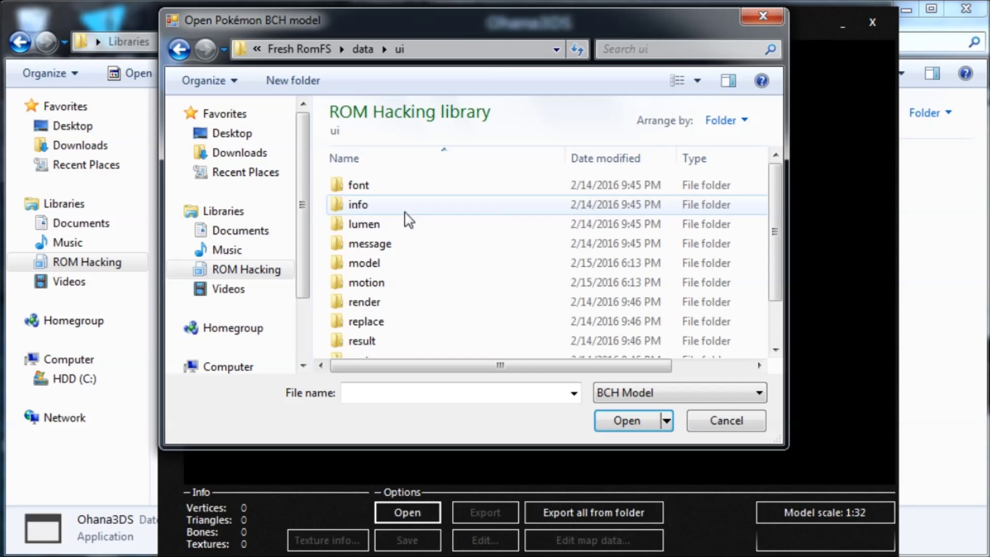
# Load normal.bch from model\chara\chara_hand under the ui folder and view the hand model up close.
pyautogui.click(394, 267)
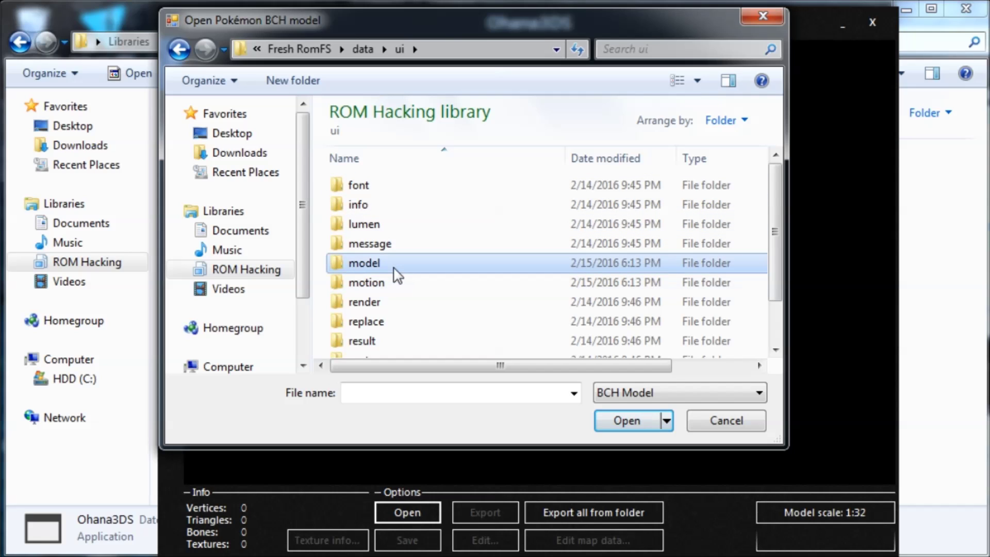
pyautogui.doubleClick(431, 265)
pyautogui.doubleClick(416, 191)
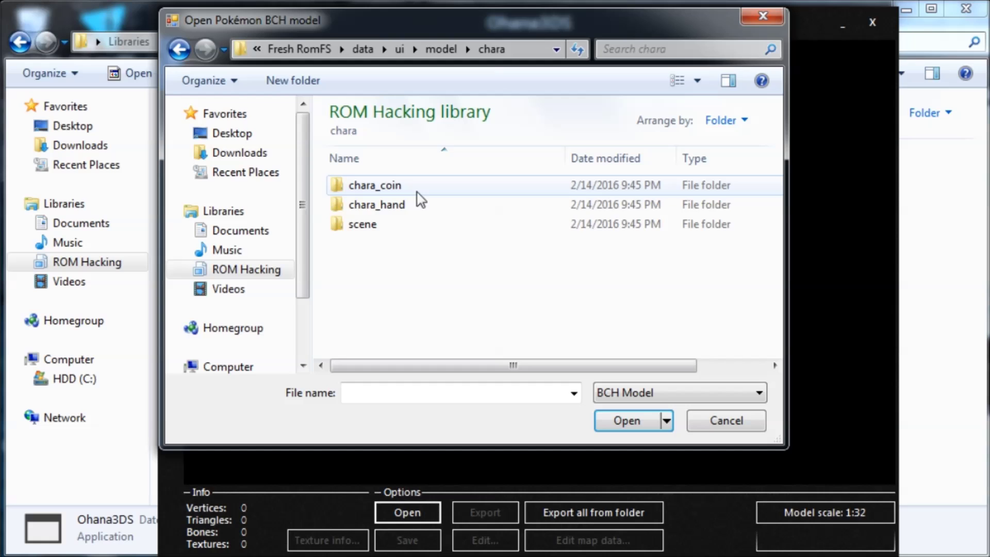
pyautogui.doubleClick(416, 206)
pyautogui.doubleClick(413, 207)
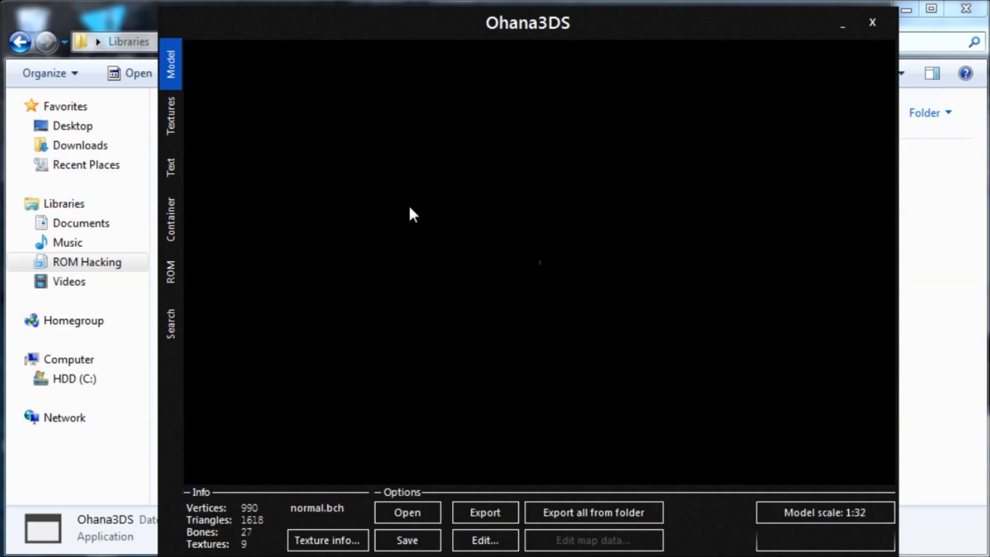
pyautogui.scroll(10, 502, 303)
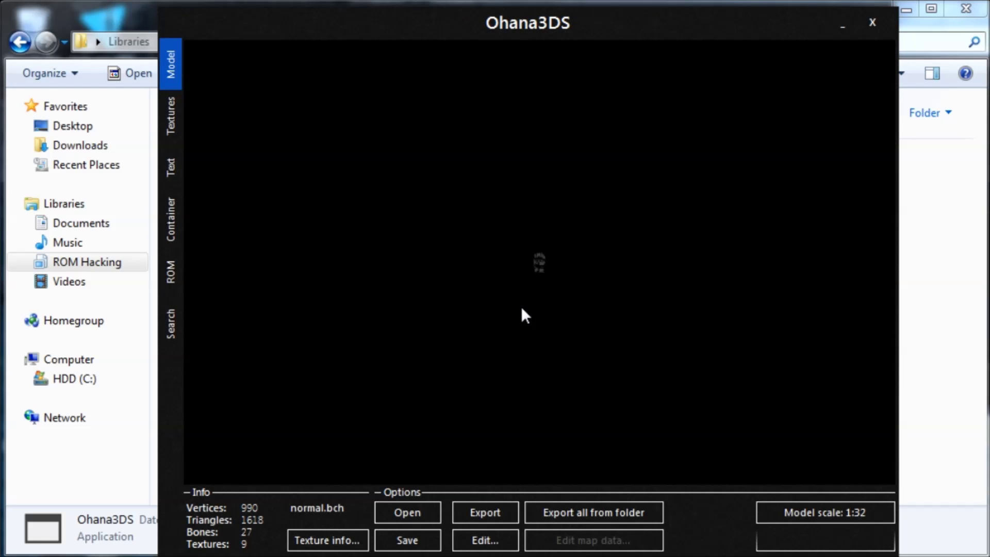
pyautogui.moveTo(521, 304); pyautogui.dragTo(490, 276)
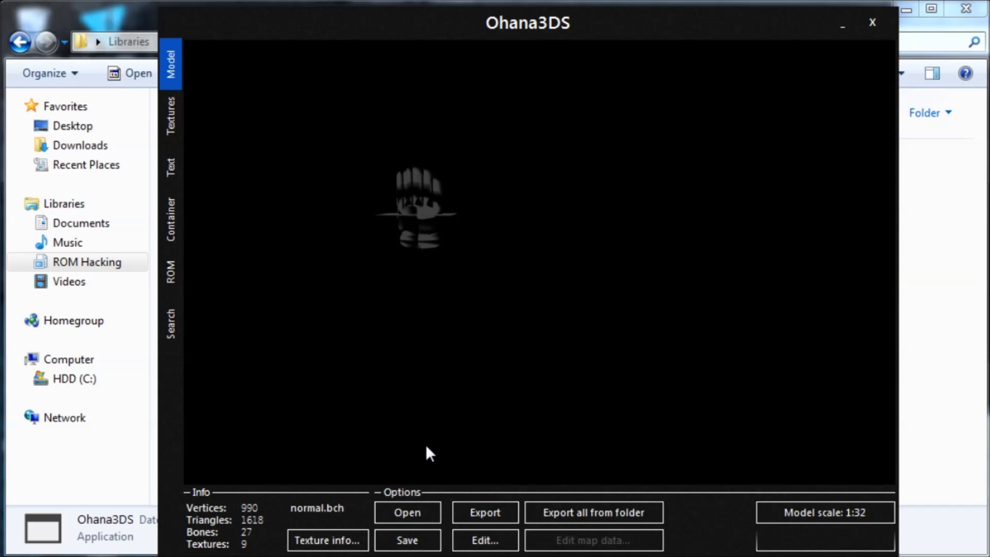
# Start opening another BCH model and browse to the data\model\fighter folder in Fresh RomFS.
pyautogui.click(406, 506)
pyautogui.click(287, 50)
pyautogui.click(287, 50)
pyautogui.click(273, 50)
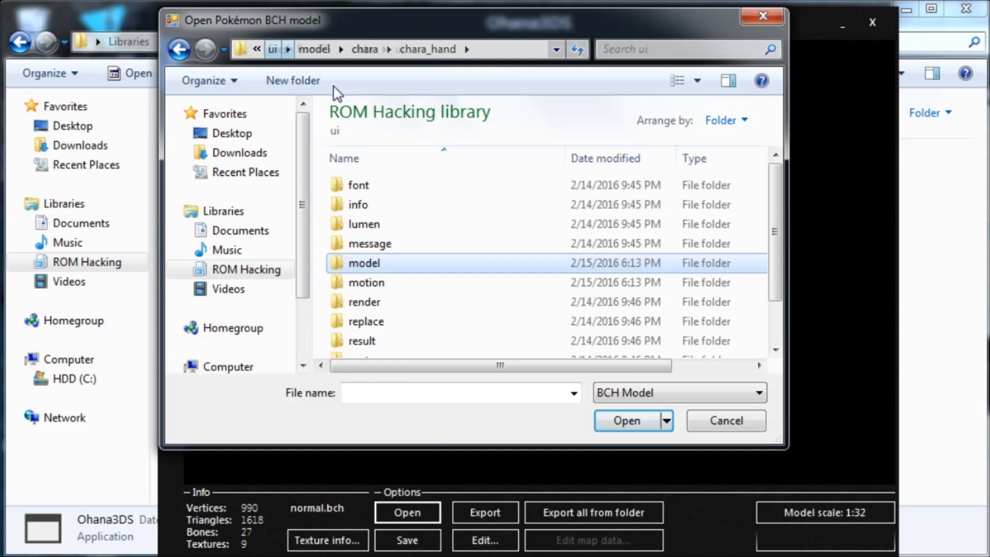
pyautogui.click(363, 49)
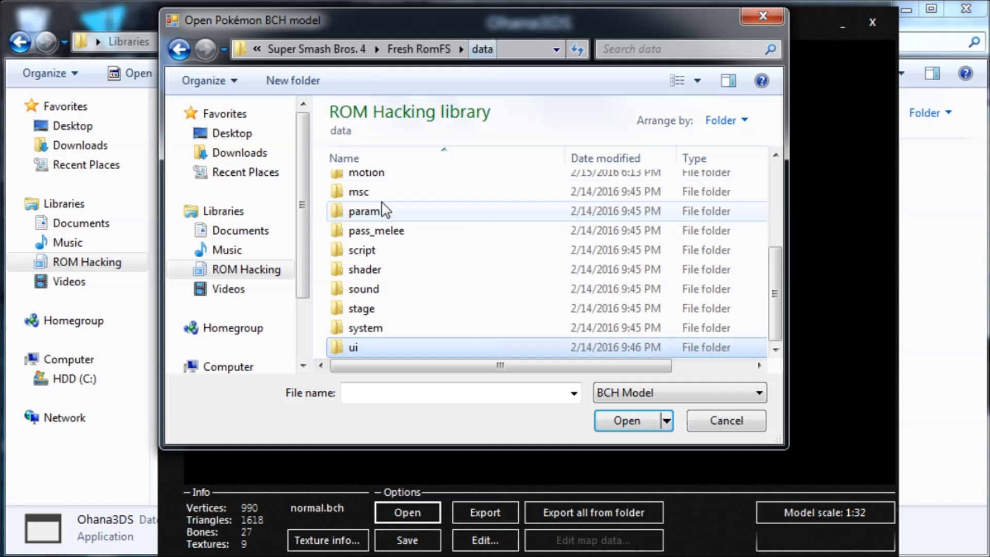
pyautogui.scroll(3, 388, 224)
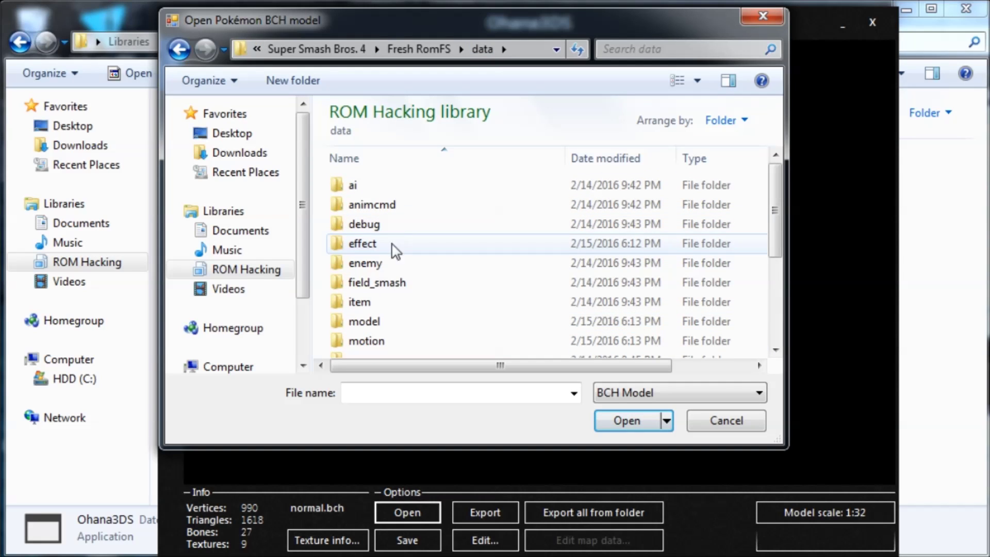
pyautogui.doubleClick(386, 328)
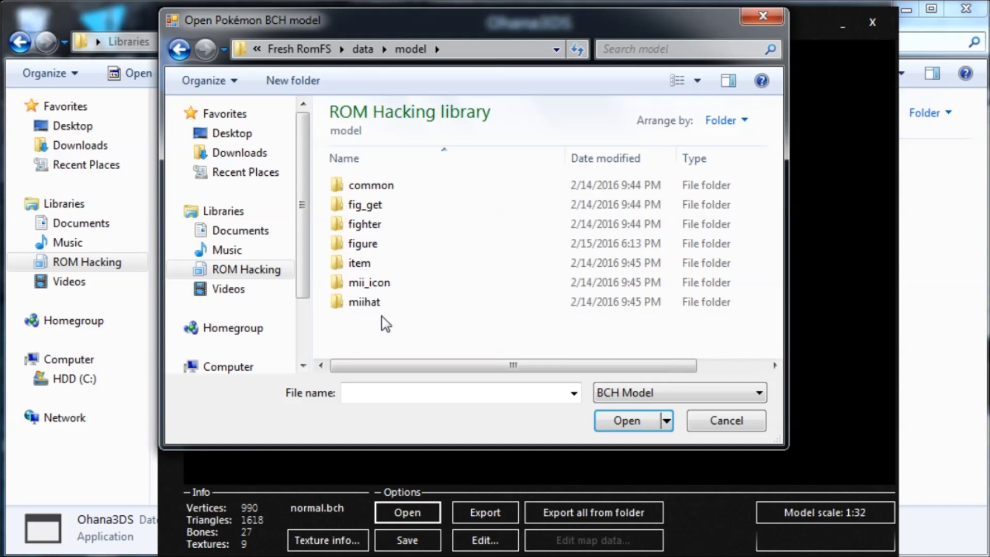
pyautogui.doubleClick(389, 236)
pyautogui.click(394, 284)
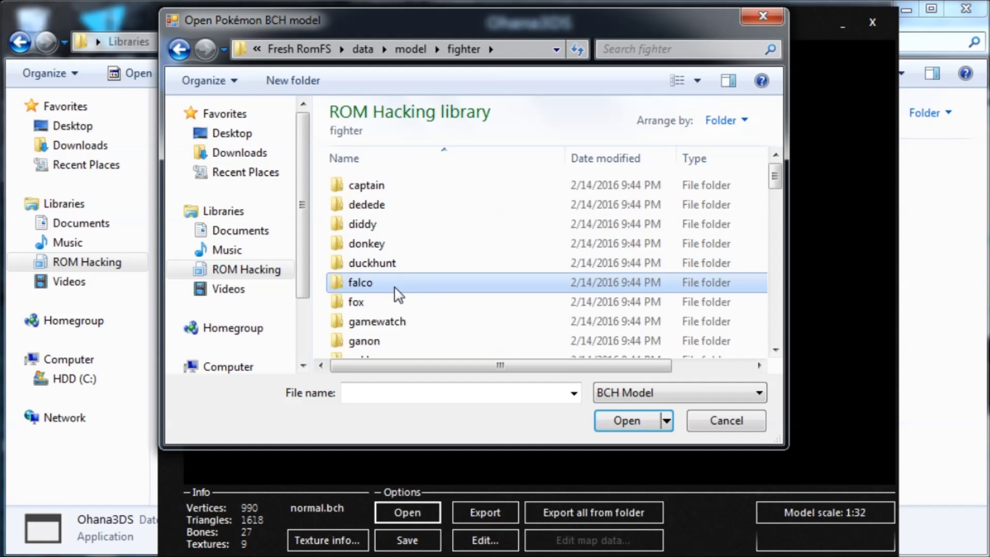
# Browse from the fighter folder to Link's default costume folder, link\body\c00.
pyautogui.scroll(-2, 397, 293)
pyautogui.scroll(-2, 386, 238)
pyautogui.click(382, 253)
pyautogui.doubleClick(383, 253)
pyautogui.click(397, 191)
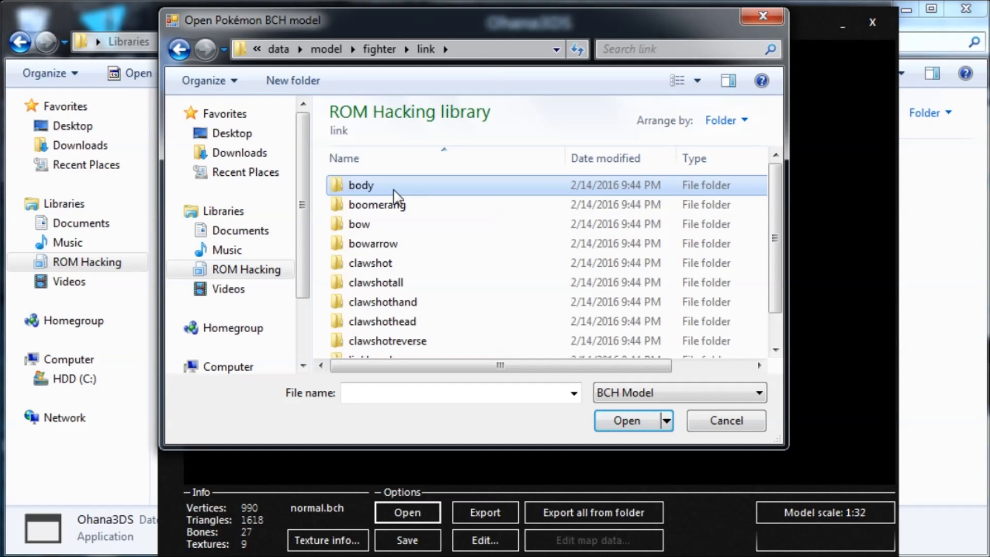
pyautogui.doubleClick(395, 190)
pyautogui.click(393, 189)
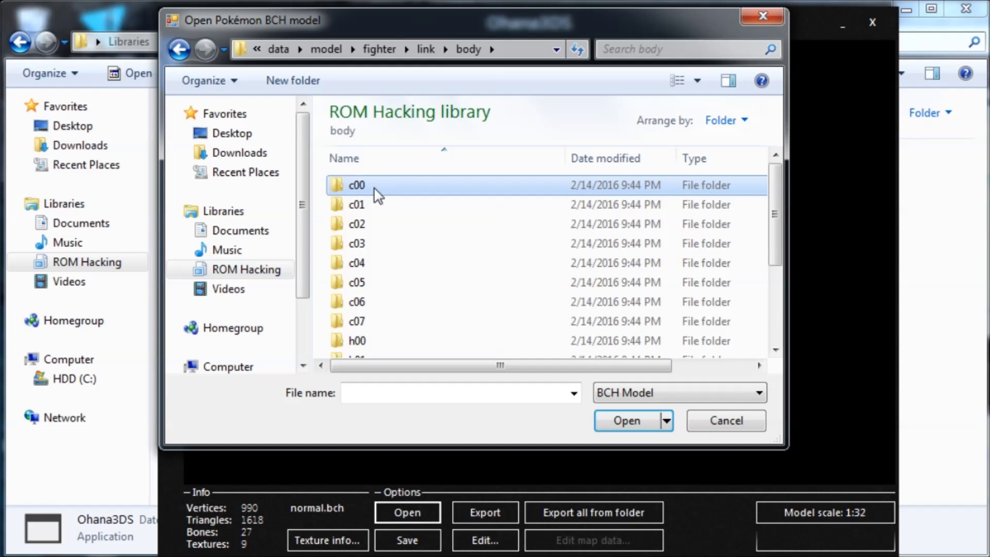
pyautogui.press('Return')
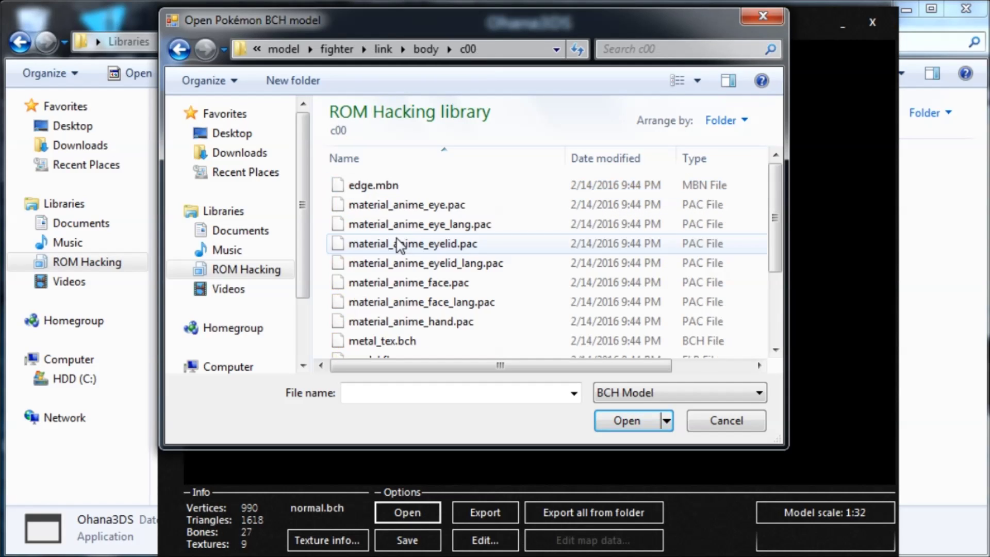
# Load Link's normal.bch from the c00 folder and dismiss the error message.
pyautogui.scroll(-2, 398, 245)
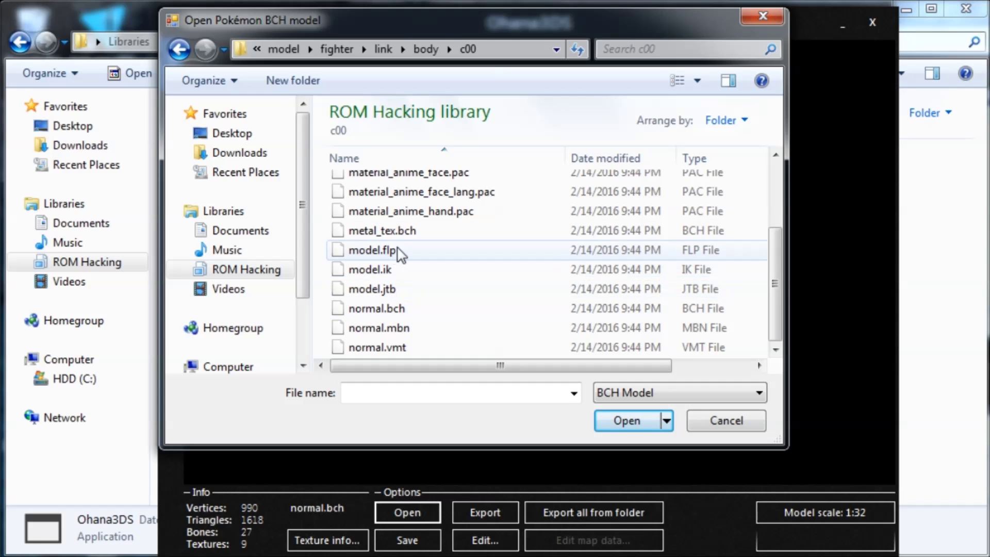
pyautogui.click(415, 312)
pyautogui.click(616, 421)
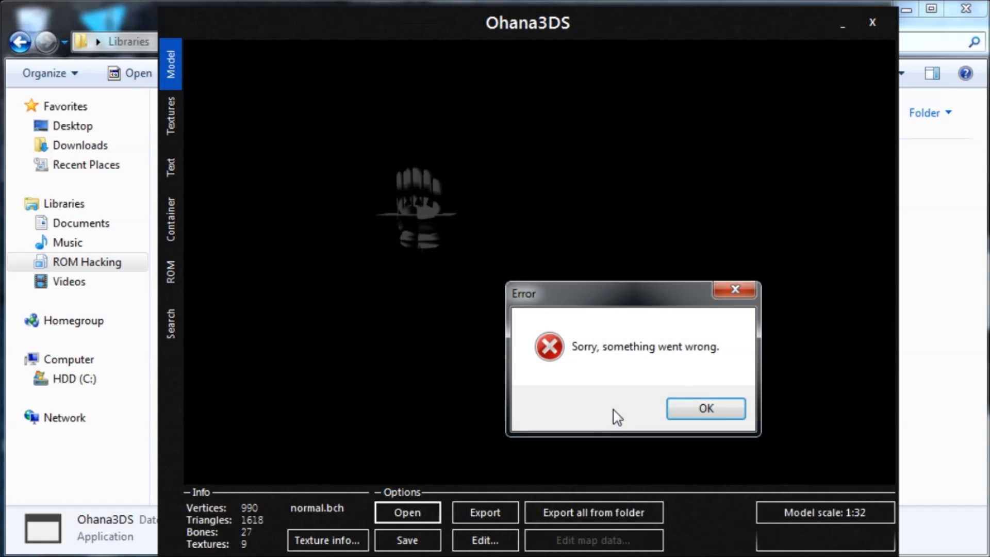
pyautogui.click(701, 410)
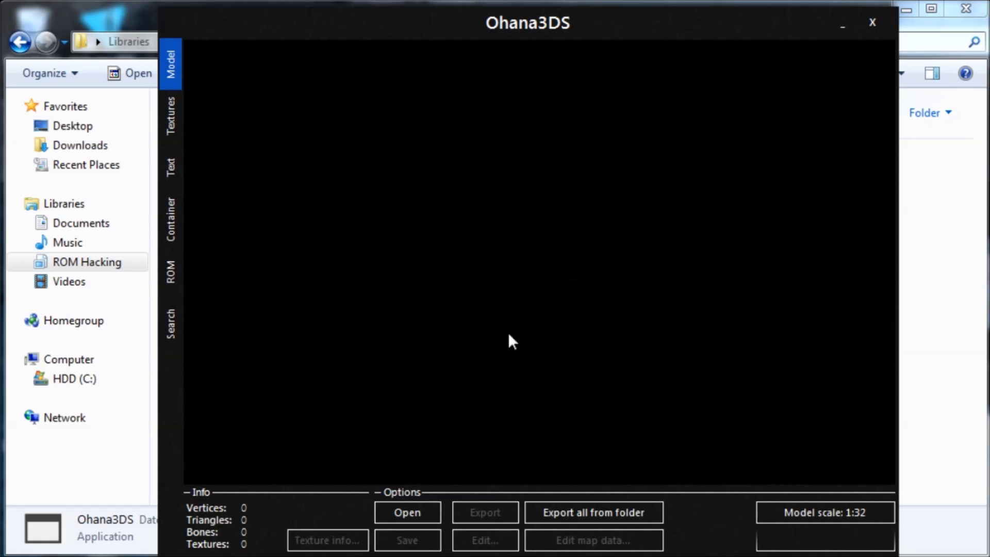
# View the loaded textures one after another to examine Link's eye, body and mouth textures.
pyautogui.click(173, 117)
pyautogui.click(245, 65)
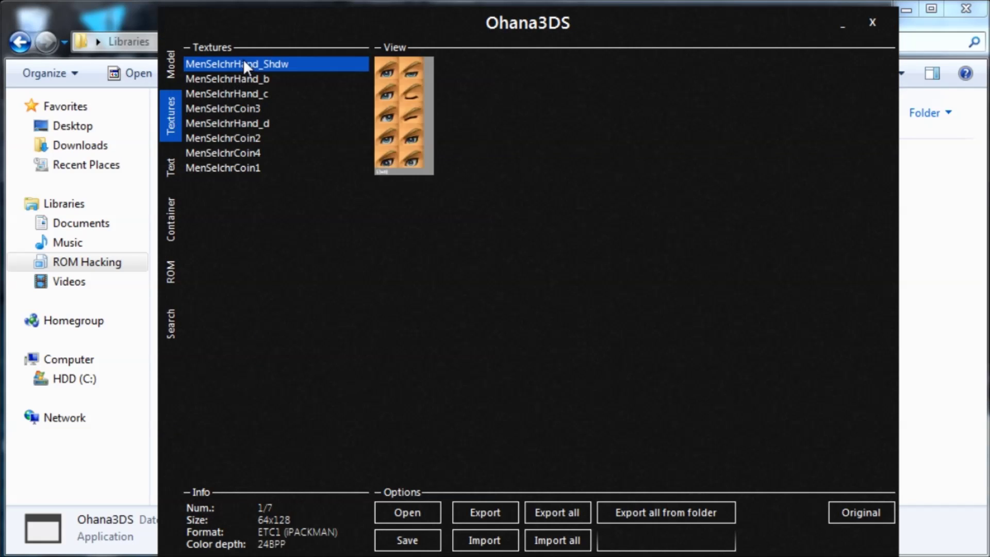
pyautogui.press('Down')
pyautogui.press('Down')
pyautogui.press('Down')
pyautogui.press('Down')
pyautogui.press('Down')
pyautogui.press('Down')
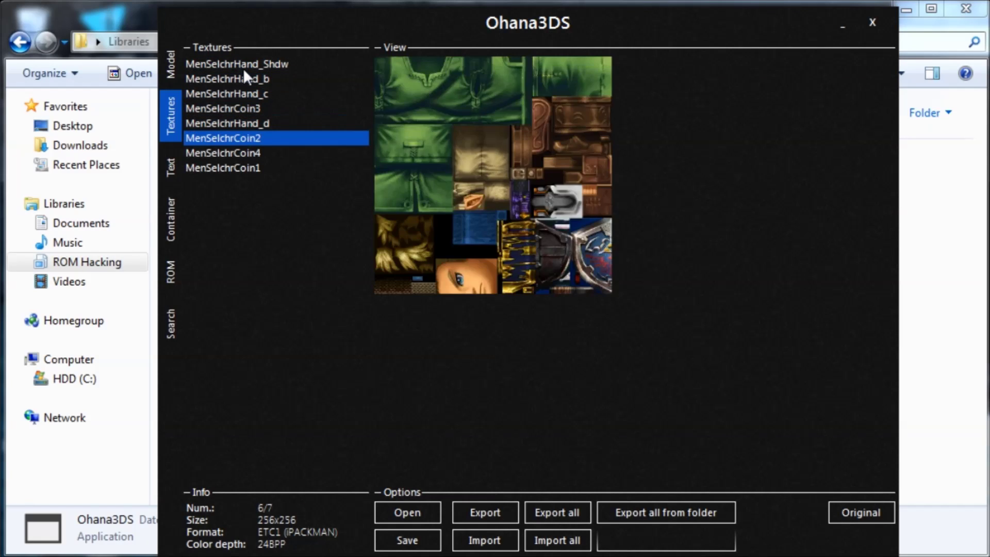
# Import all textures from the Link folder in ROM Hacking\Super Smash Bros. 4.
pyautogui.click(562, 541)
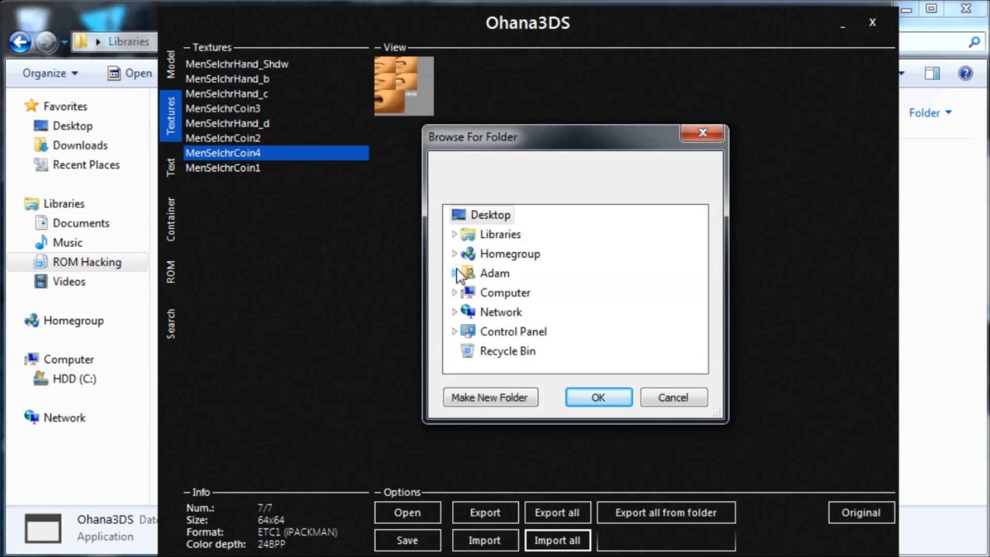
pyautogui.click(455, 273)
pyautogui.scroll(-1, 703, 277)
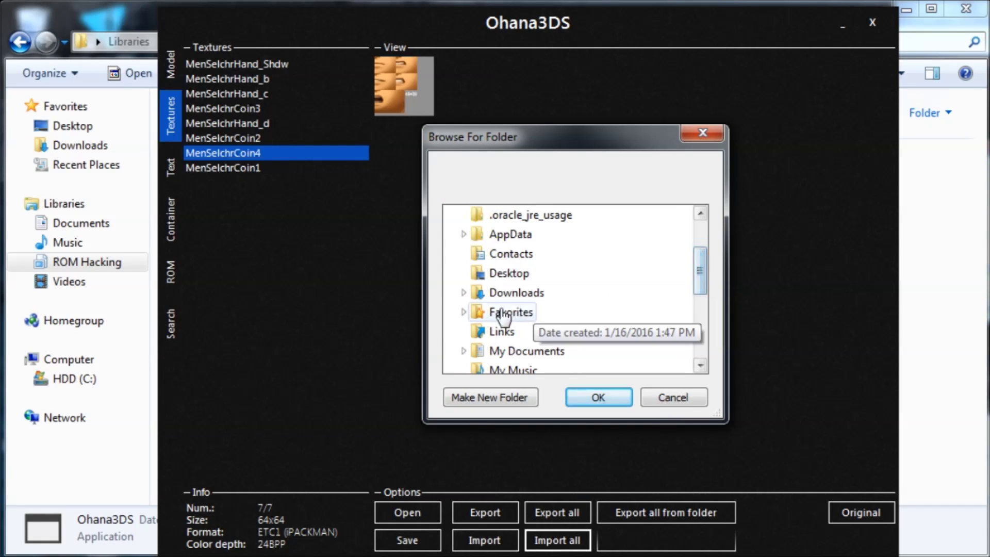
pyautogui.moveTo(699, 270); pyautogui.dragTo(699, 320)
pyautogui.click(477, 290)
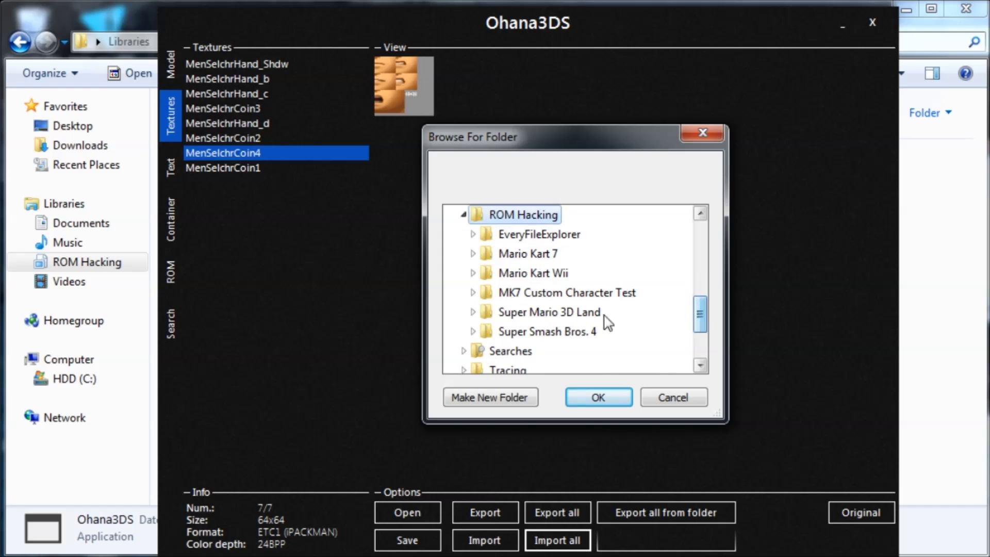
pyautogui.click(578, 331)
pyautogui.moveTo(695, 299); pyautogui.dragTo(701, 330)
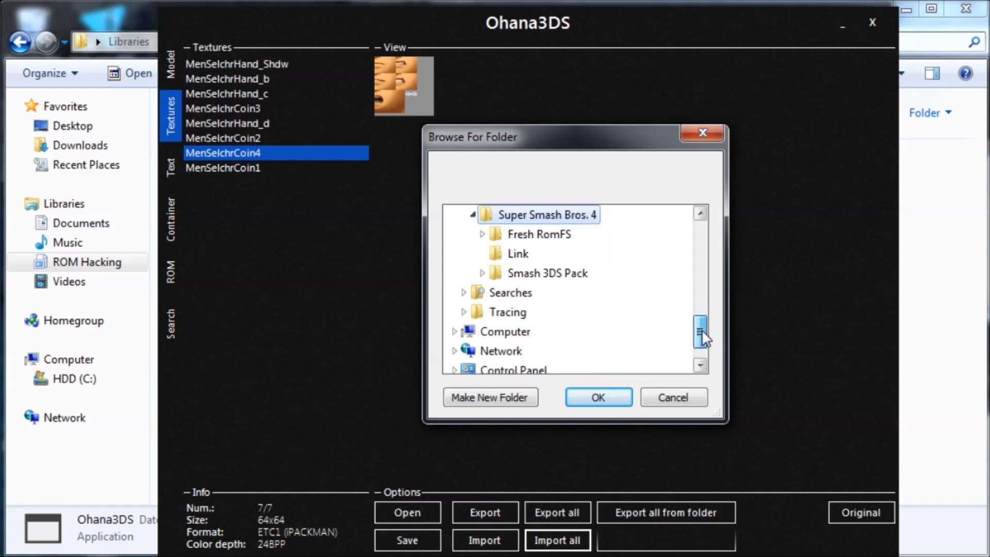
pyautogui.click(517, 254)
pyautogui.click(601, 398)
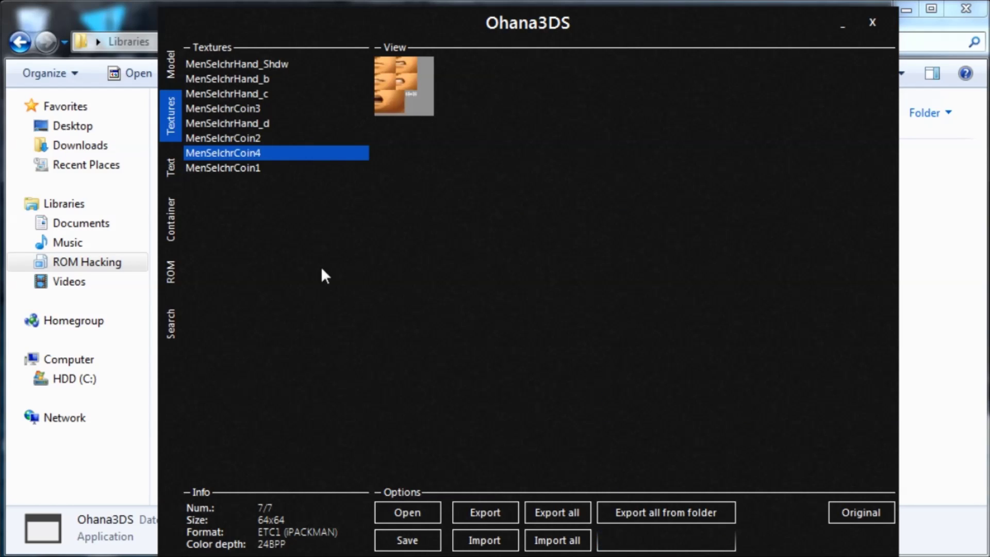
# Check the imported textures, including the recoloured 256x256 body texture, and save them into the model file.
pyautogui.click(257, 137)
pyautogui.click(263, 123)
pyautogui.click(249, 109)
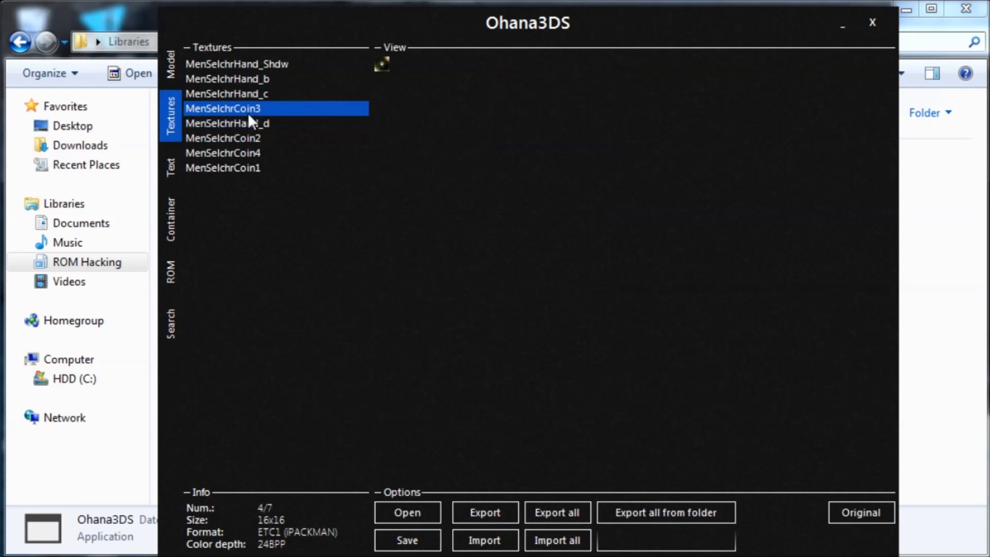
pyautogui.click(248, 138)
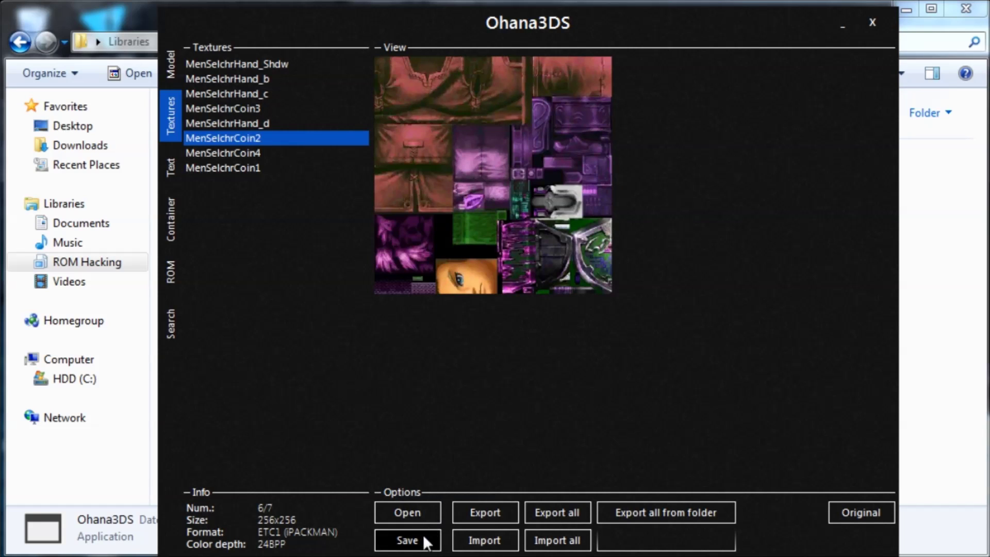
pyautogui.click(412, 547)
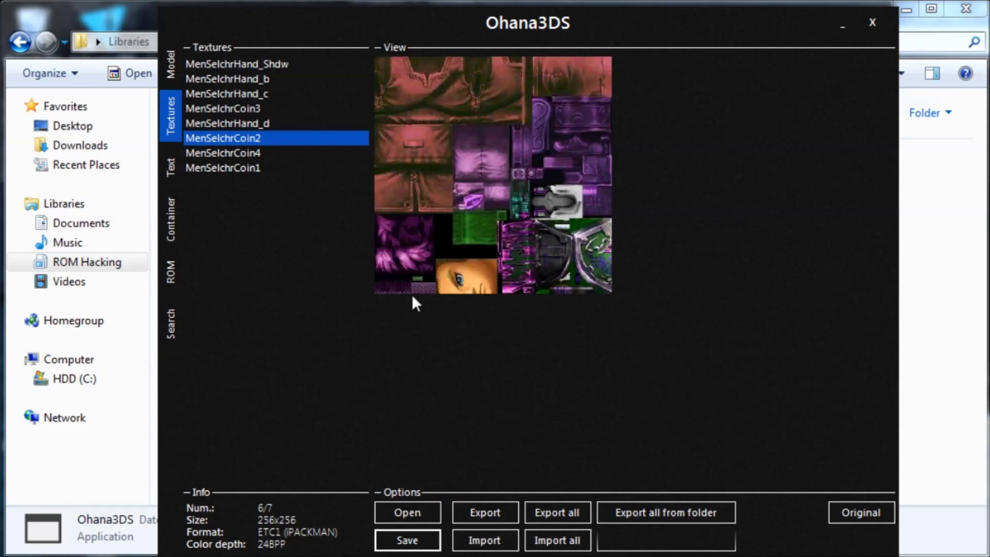
pyautogui.click(256, 123)
pyautogui.click(263, 139)
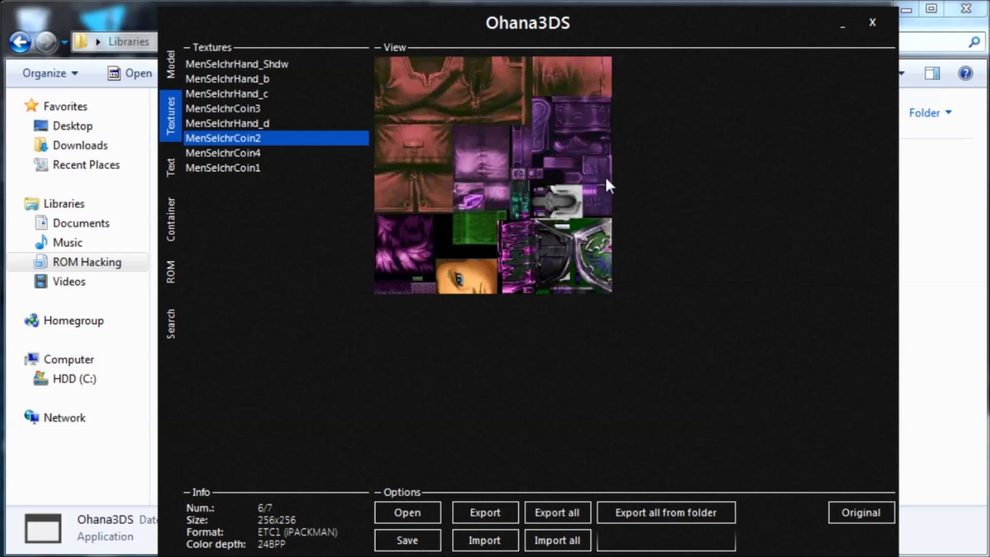
# Close Ohana3DS and go up to the Super Smash Bros. 4 folder in Windows Explorer.
pyautogui.click(871, 23)
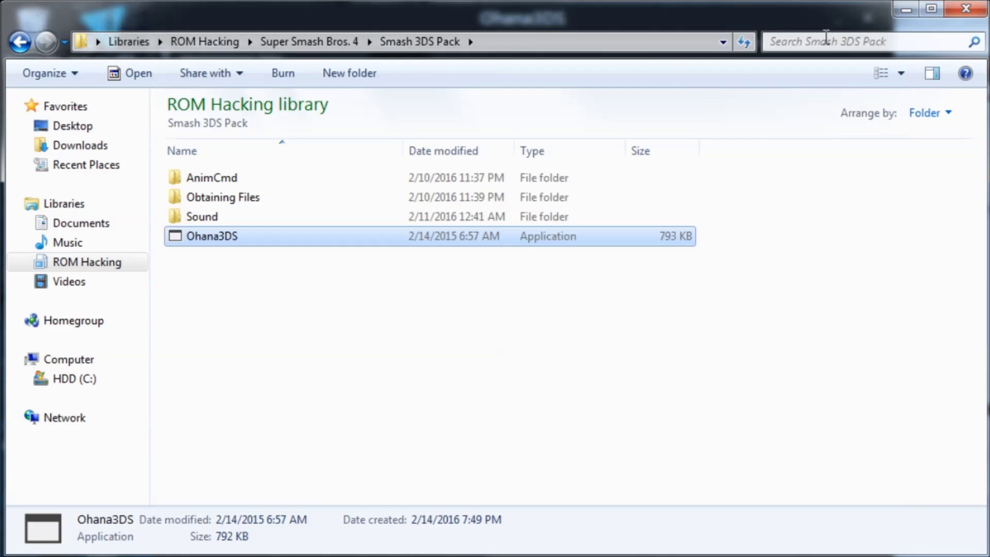
pyautogui.click(311, 43)
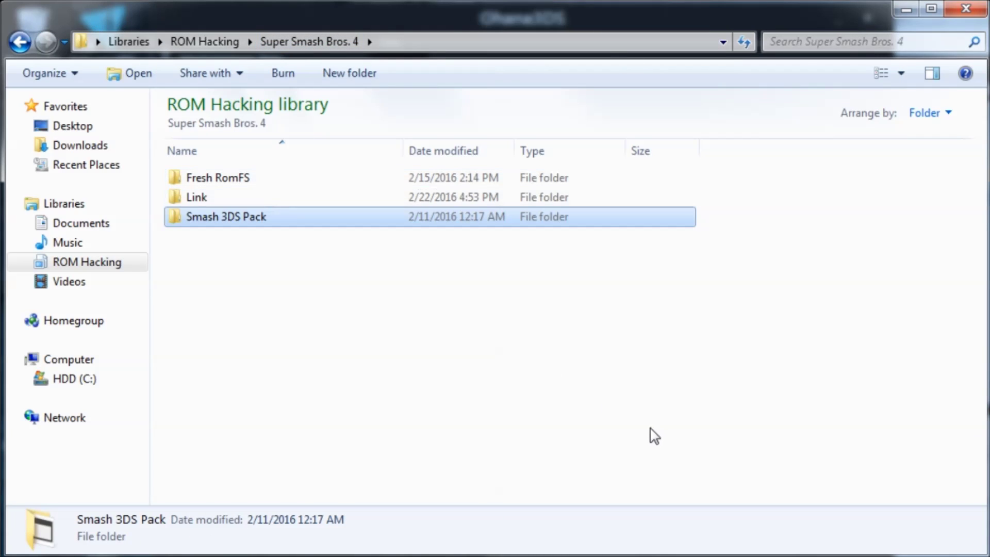
pyautogui.moveTo(356, 280); pyautogui.dragTo(381, 280)
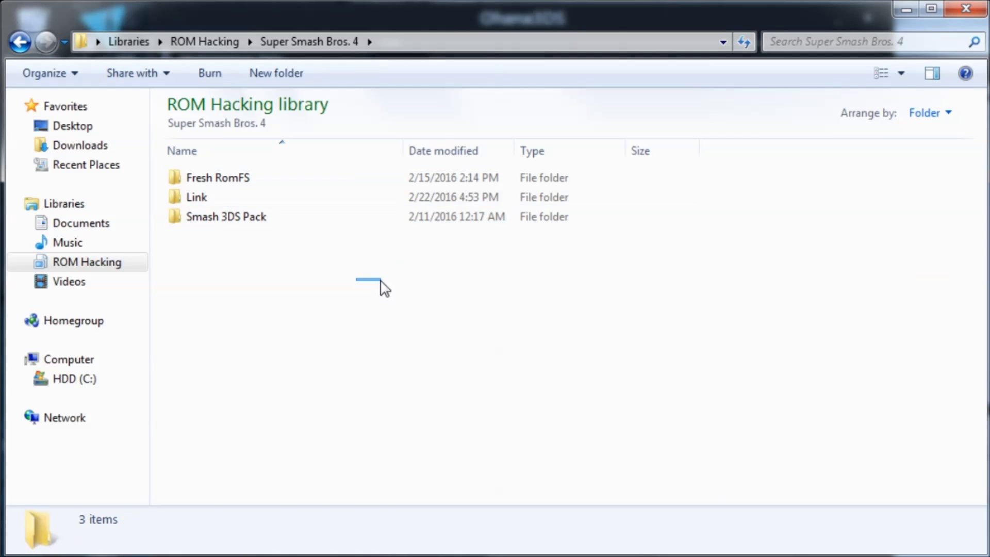